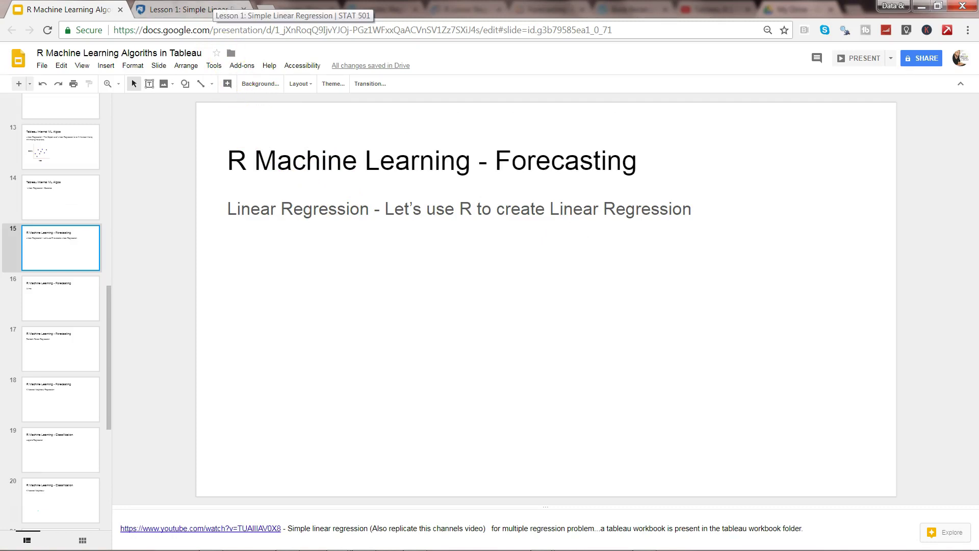
# Switch the browser to the 'Lesson 1: Simple Linear Regression | STAT 501' tab.
pyautogui.click(214, 10)
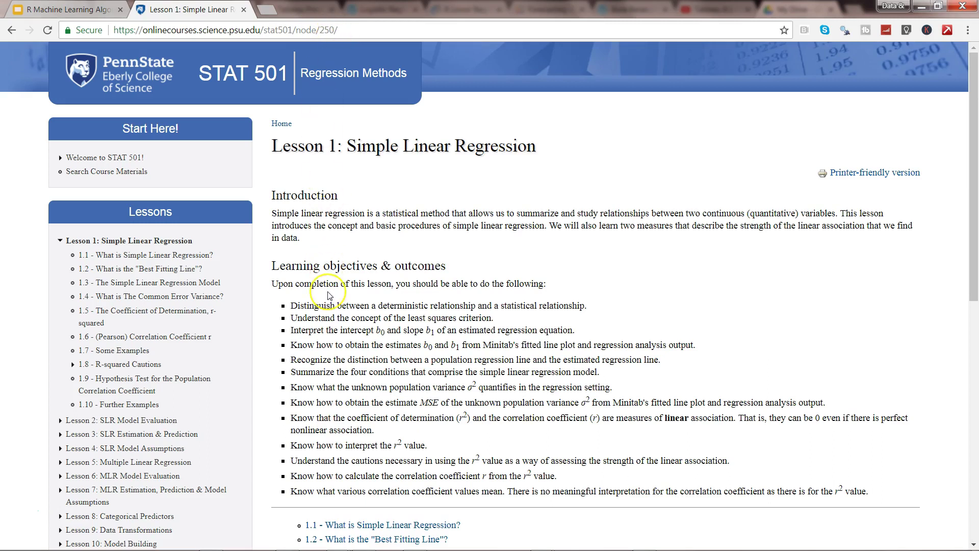
pyautogui.scroll(-9, 329, 296)
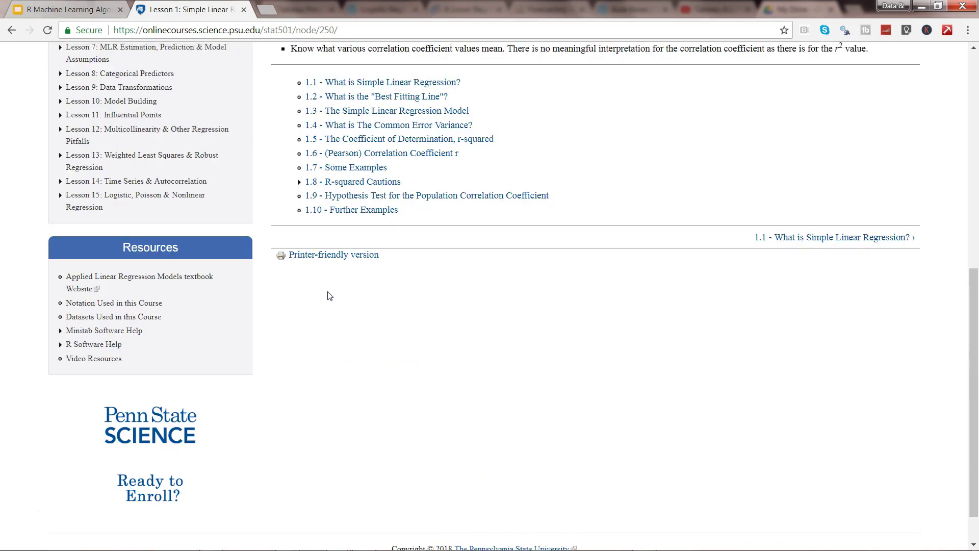
pyautogui.scroll(9, 328, 295)
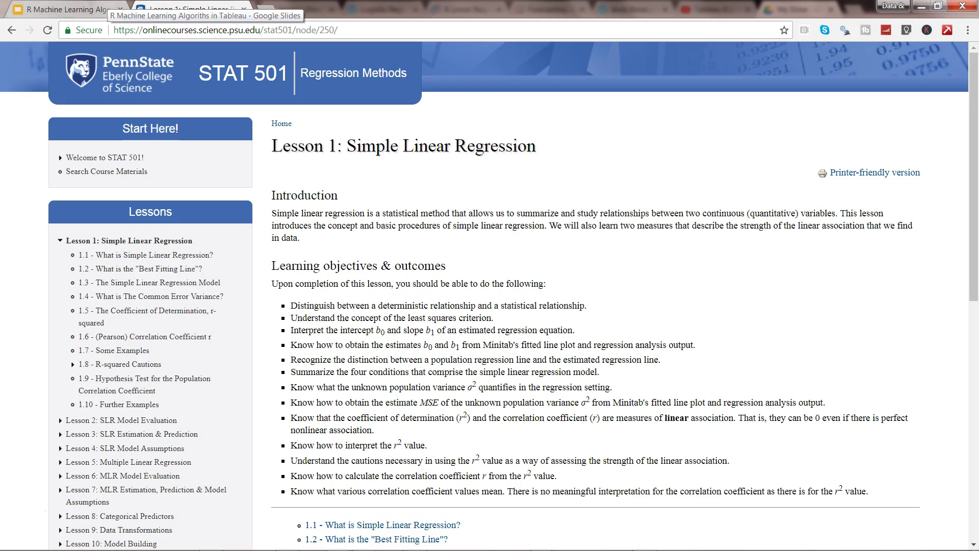
# Bring the R console forward and highlight the library(Rserve) and Rserve() commands in turn.
pyautogui.click(105, 7)
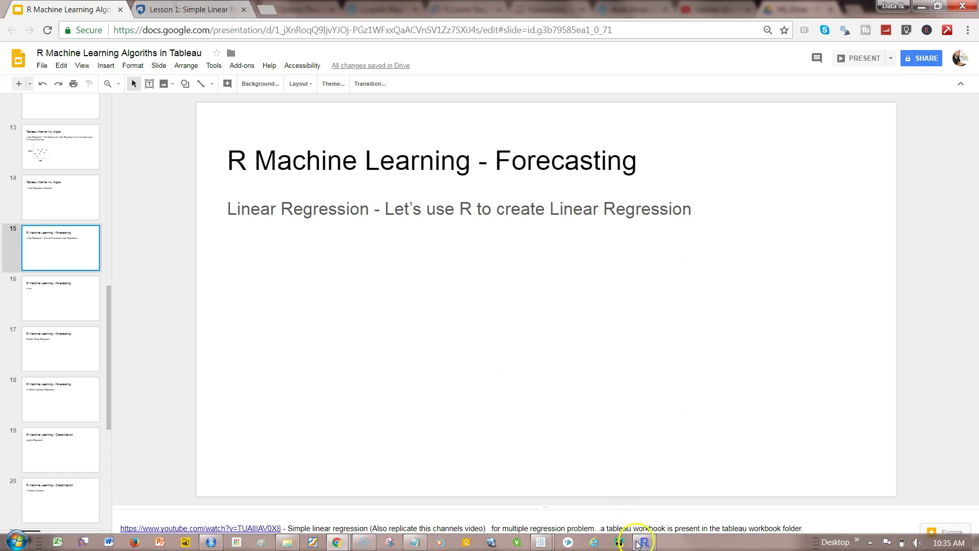
pyautogui.click(640, 544)
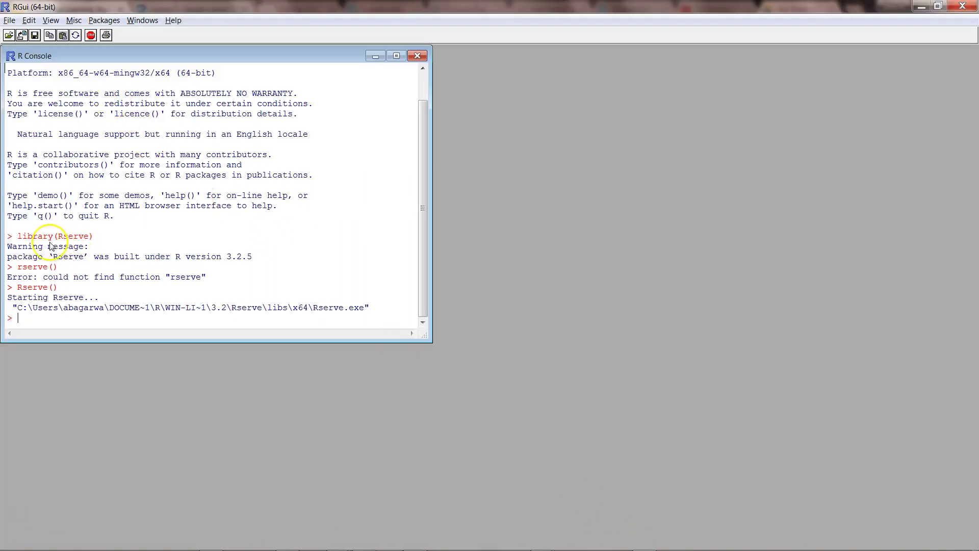
pyautogui.moveTo(22, 236); pyautogui.dragTo(86, 241)
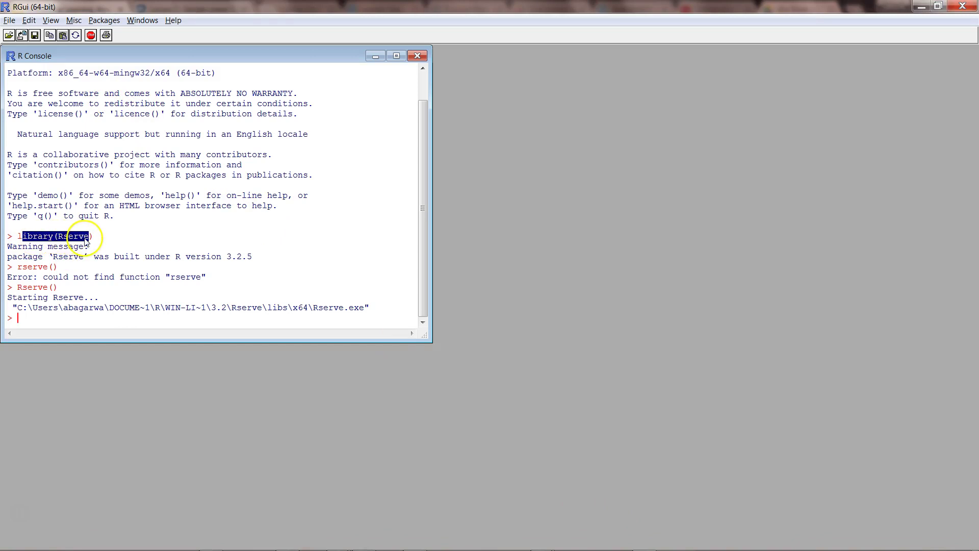
pyautogui.click(46, 239)
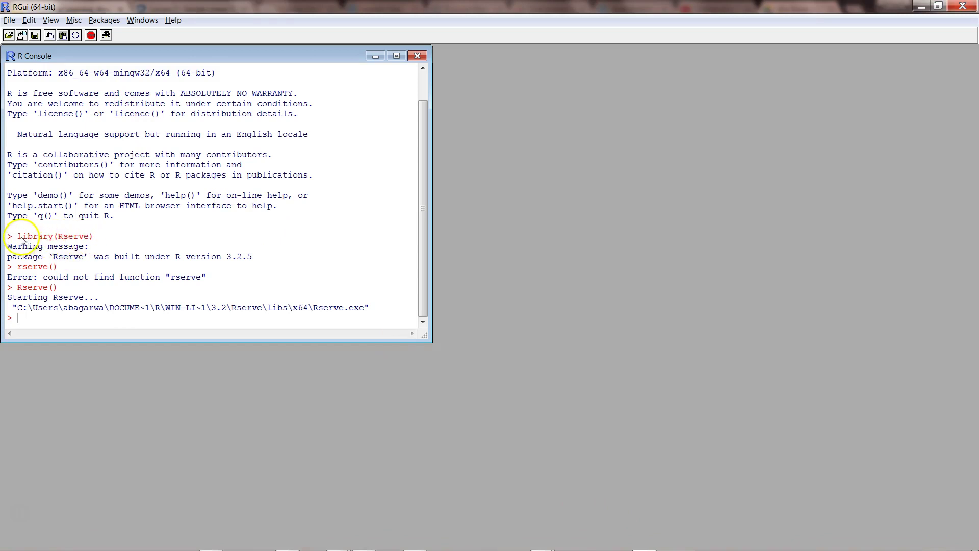
pyautogui.moveTo(18, 237); pyautogui.dragTo(95, 237)
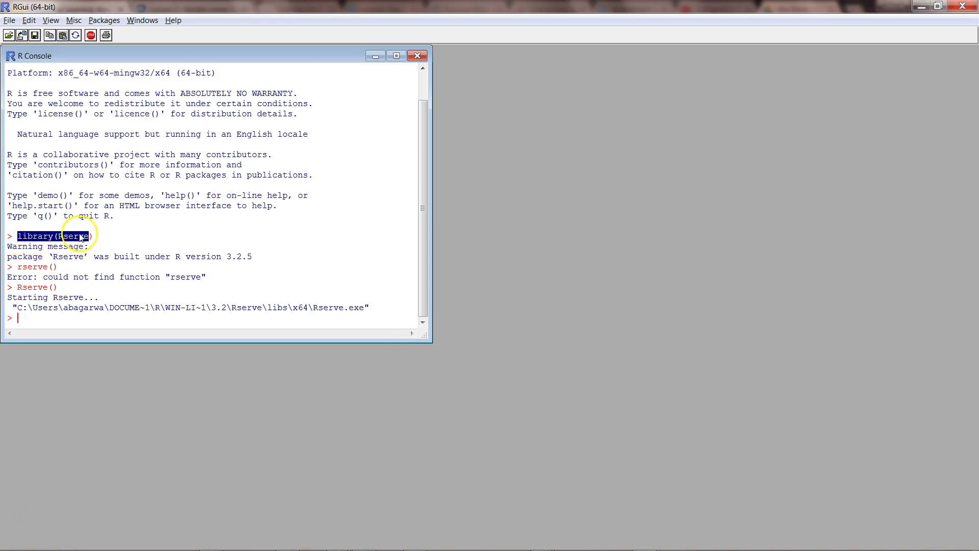
pyautogui.click(20, 297)
pyautogui.moveTo(17, 287); pyautogui.dragTo(57, 287)
pyautogui.click(61, 293)
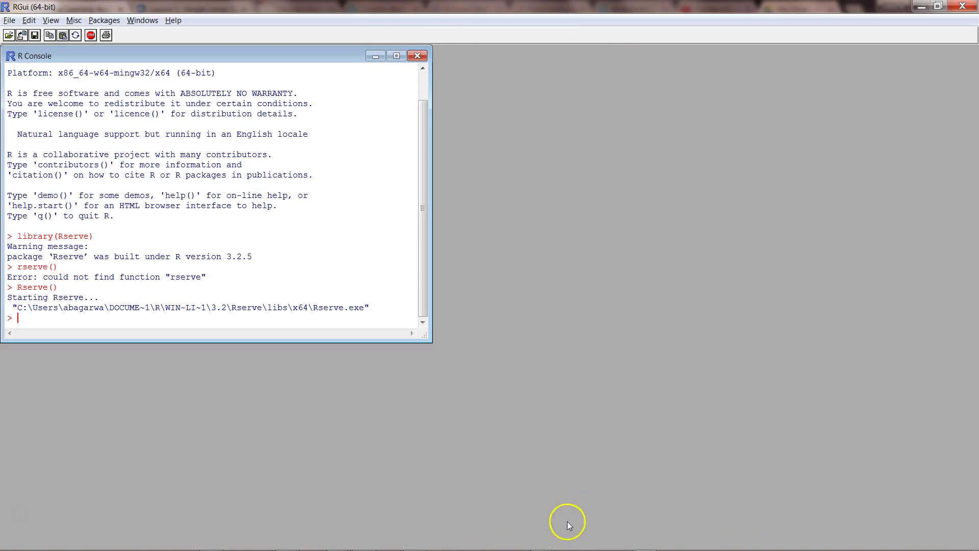
# Connect Book3 to the Sales Excel workbook in YT Videos > Tableau > Udemy - ML Course.
pyautogui.moveTo(542, 542)
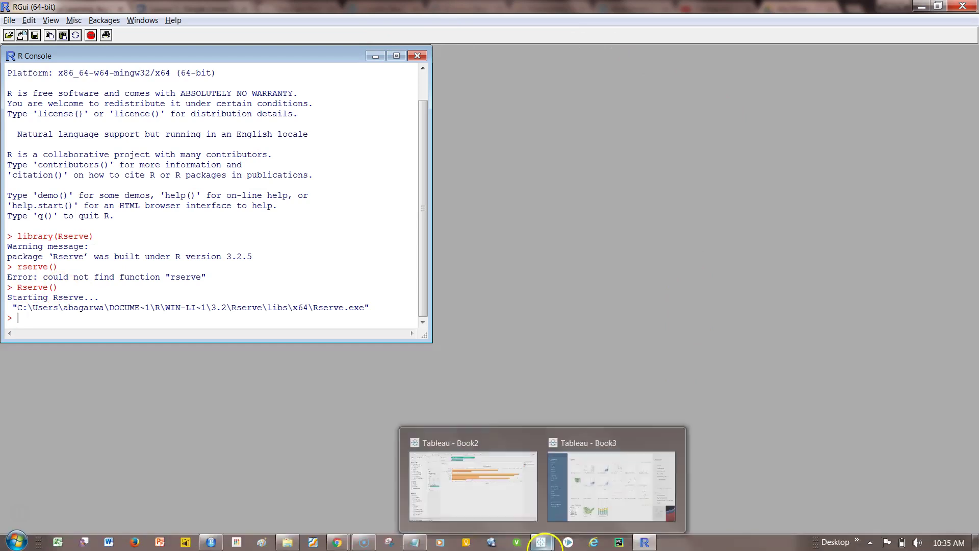
pyautogui.click(611, 493)
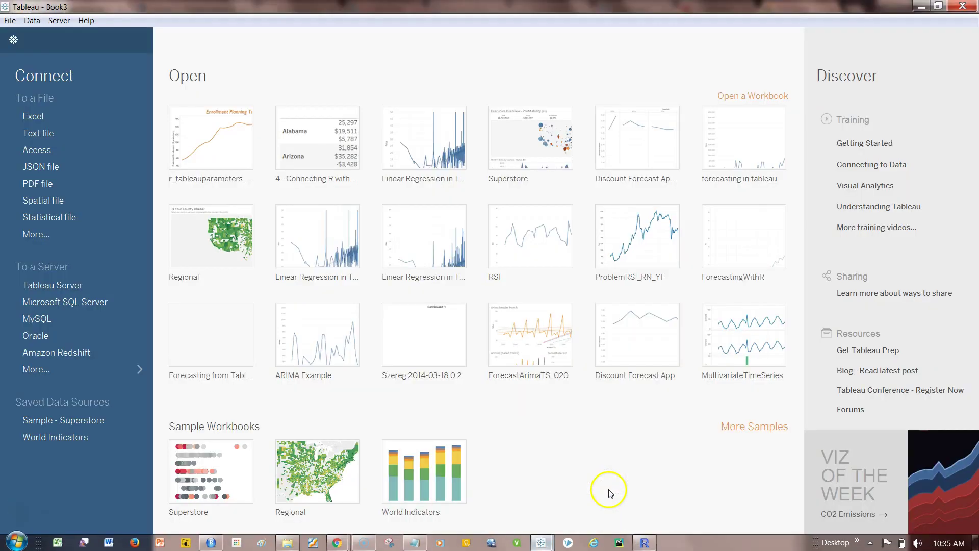
pyautogui.click(92, 117)
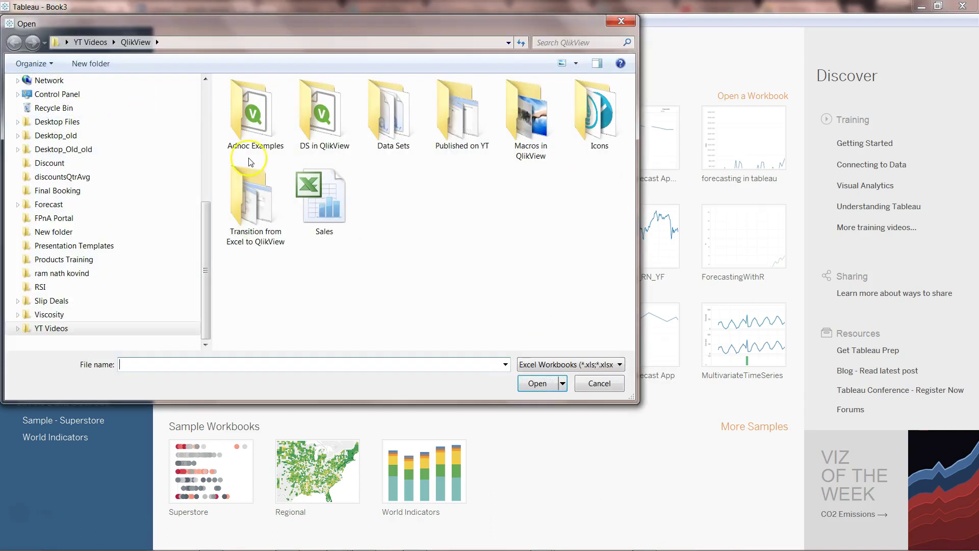
pyautogui.click(327, 228)
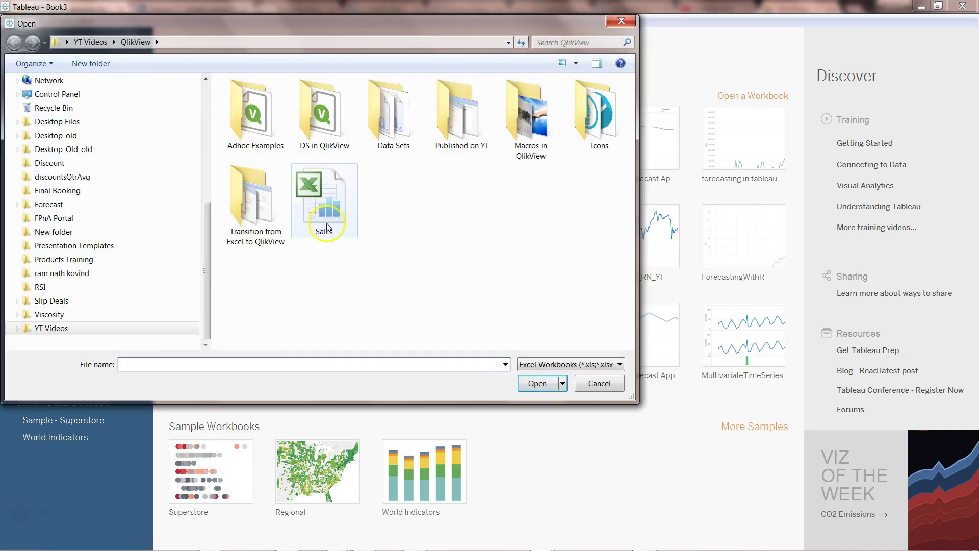
pyautogui.click(95, 46)
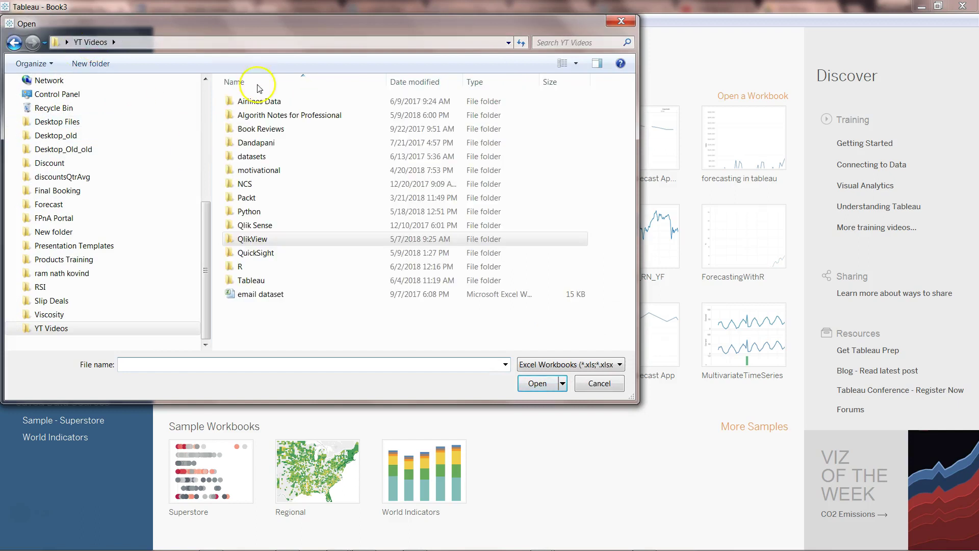
pyautogui.click(283, 282)
pyautogui.doubleClick(282, 281)
pyautogui.doubleClick(259, 115)
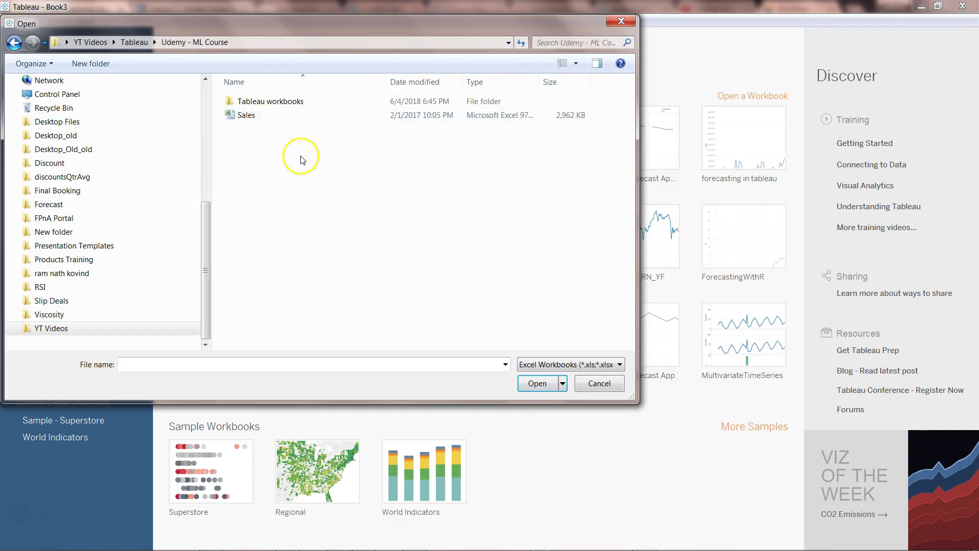
pyautogui.doubleClick(298, 115)
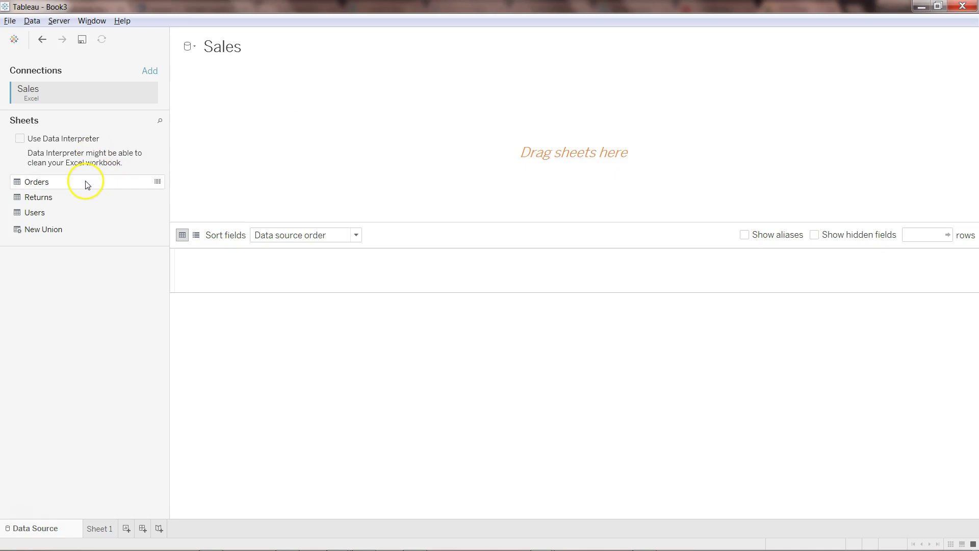
# Drag the Orders sheet onto the 'Drag sheets here' canvas.
pyautogui.moveTo(92, 179); pyautogui.dragTo(376, 121)
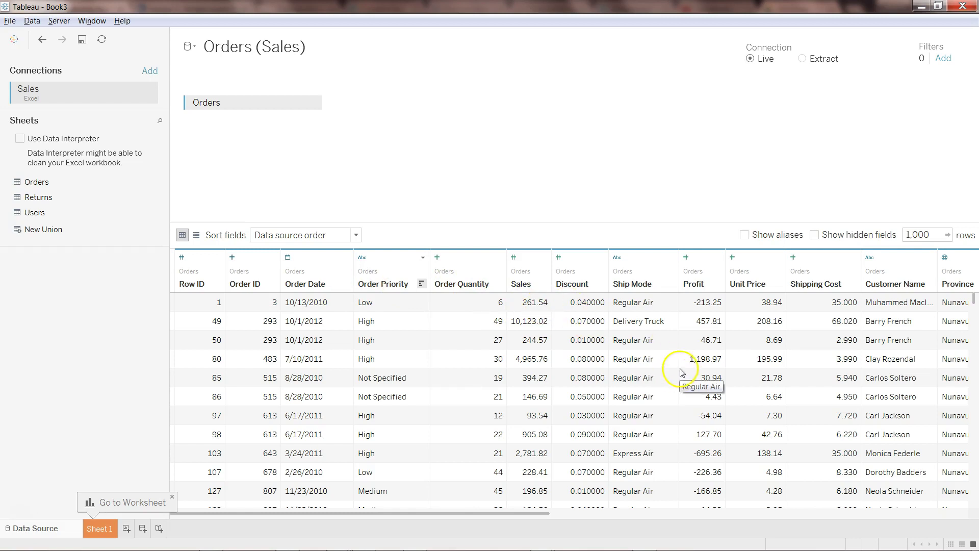
# Go to Sheet 1 and point out the Profit, Sales and Product Base Margin measures.
pyautogui.click(104, 529)
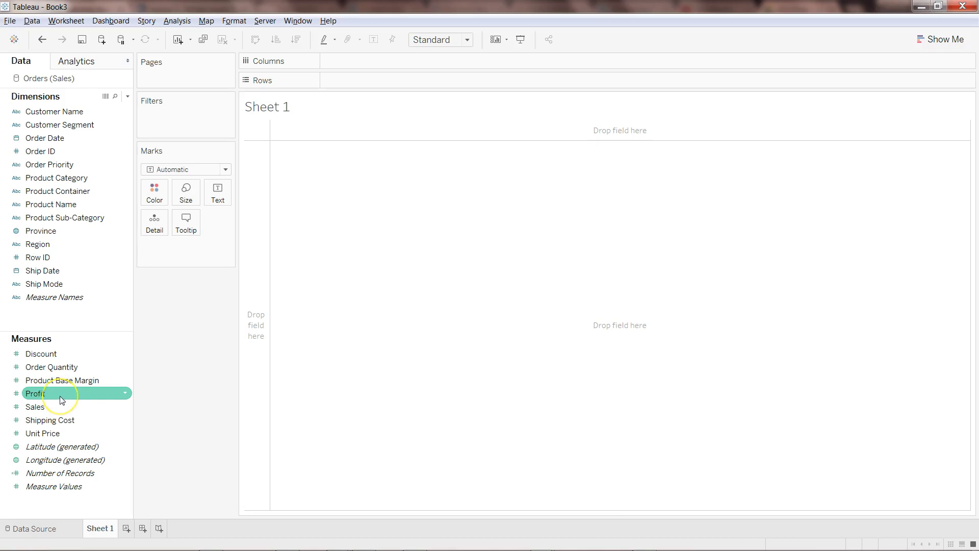
pyautogui.click(60, 411)
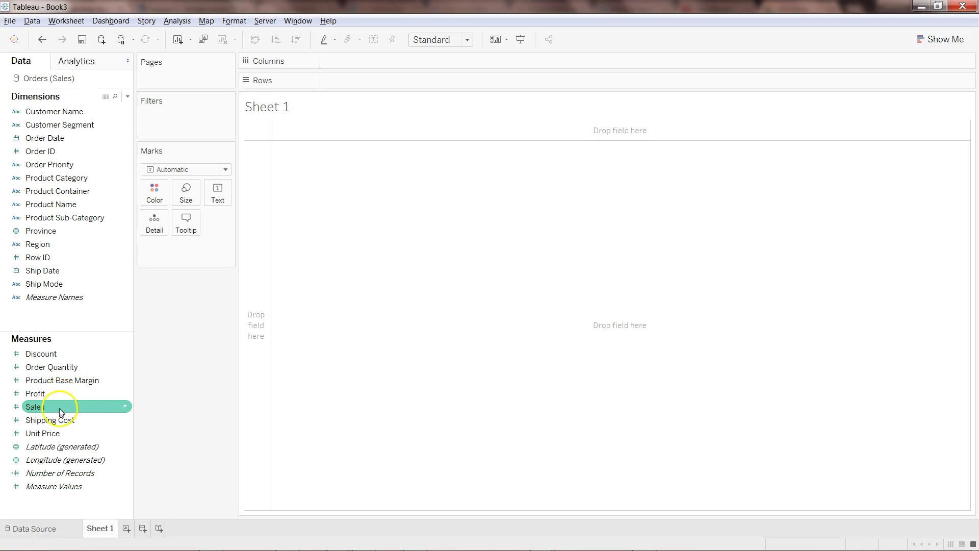
pyautogui.click(79, 385)
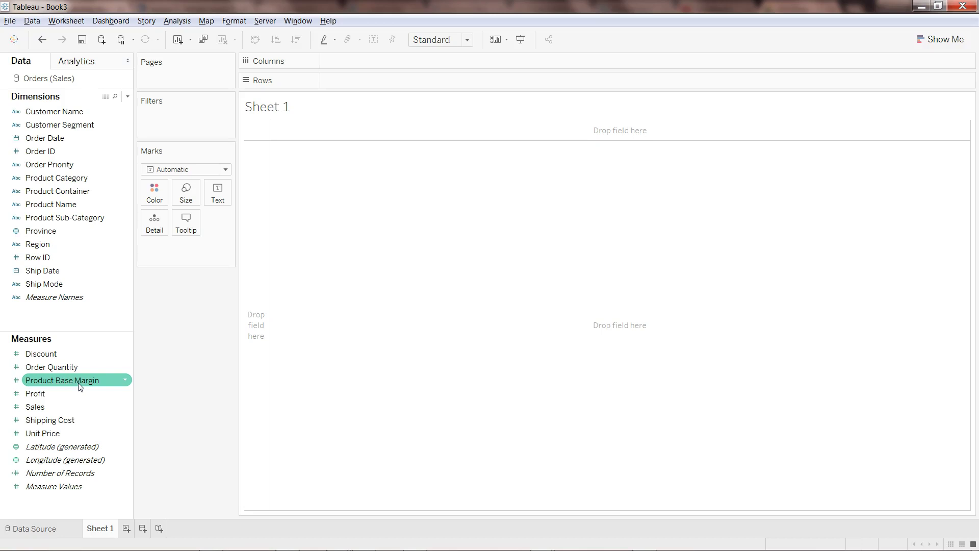
pyautogui.click(44, 395)
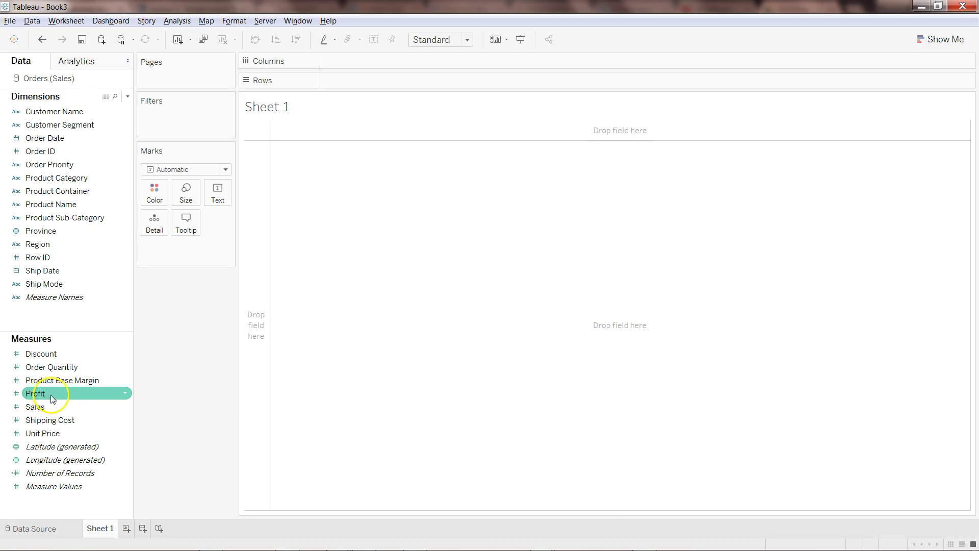
pyautogui.click(69, 381)
pyautogui.click(70, 393)
pyautogui.click(68, 408)
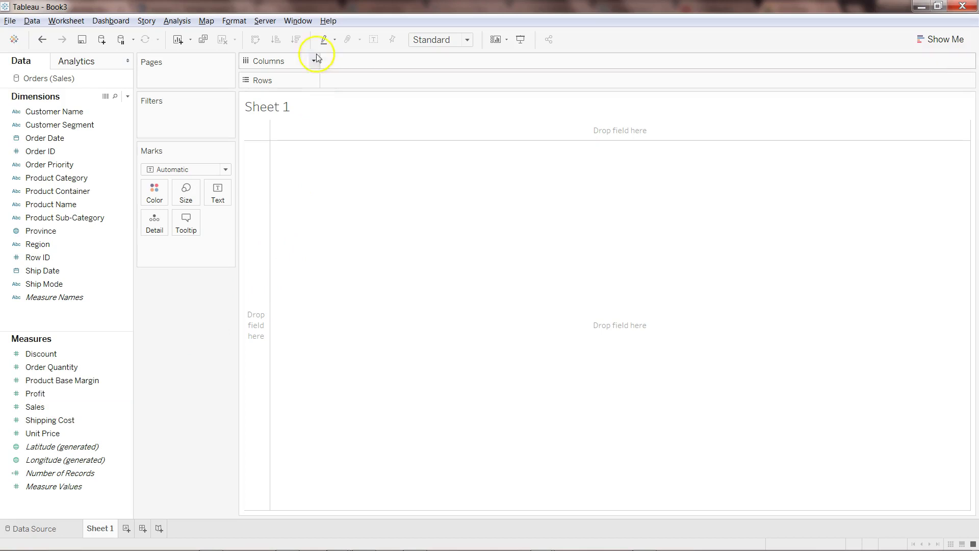
# Set up and test the external Rserve connection at localhost port 6311, then confirm it.
pyautogui.click(328, 21)
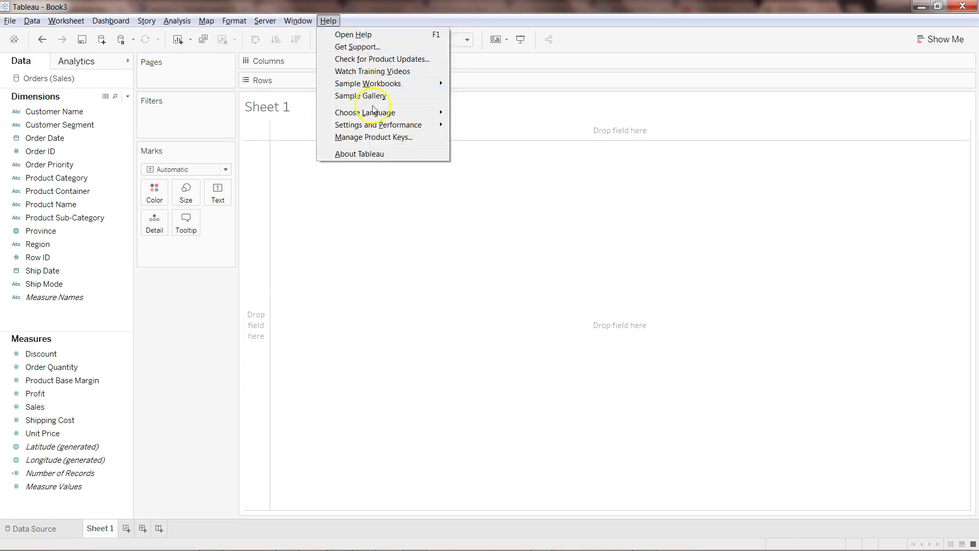
pyautogui.moveTo(387, 128)
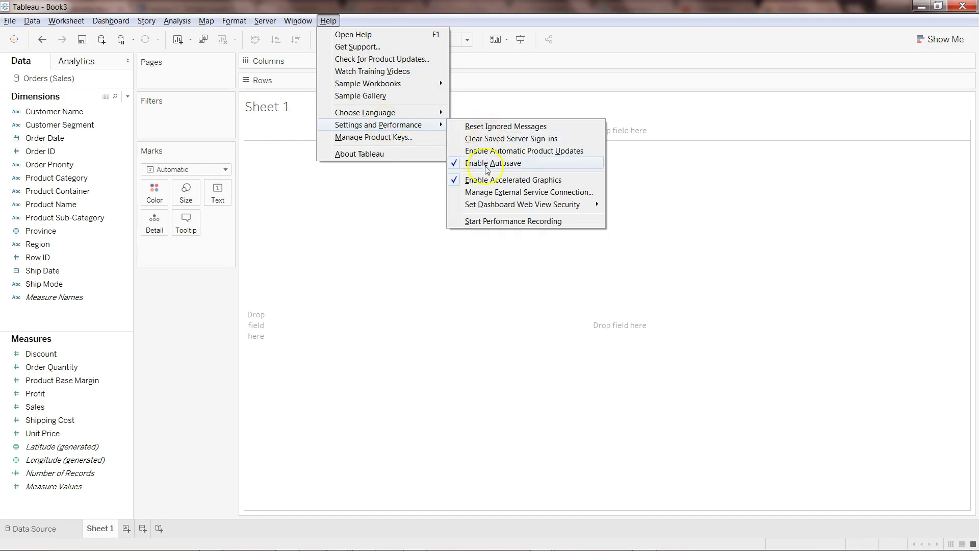
pyautogui.click(494, 194)
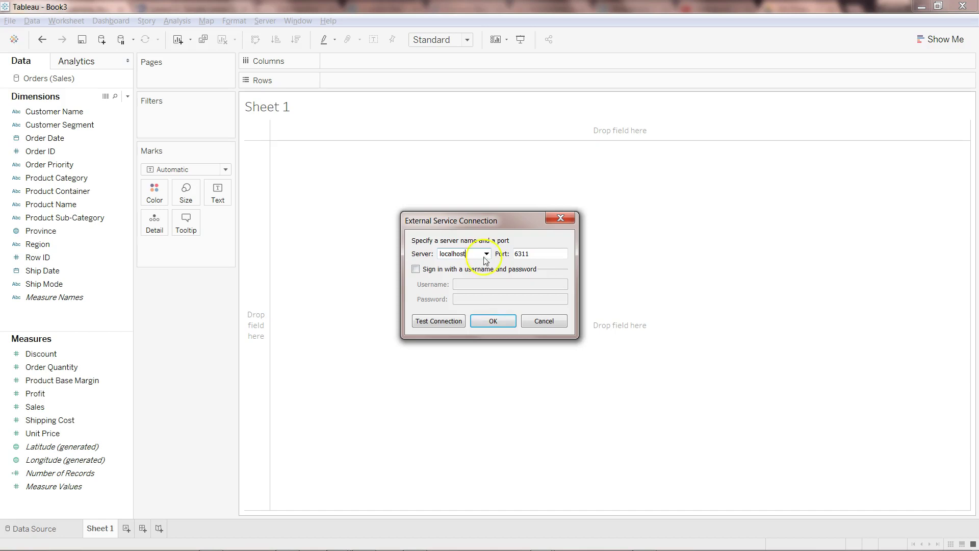
pyautogui.click(523, 258)
pyautogui.click(440, 326)
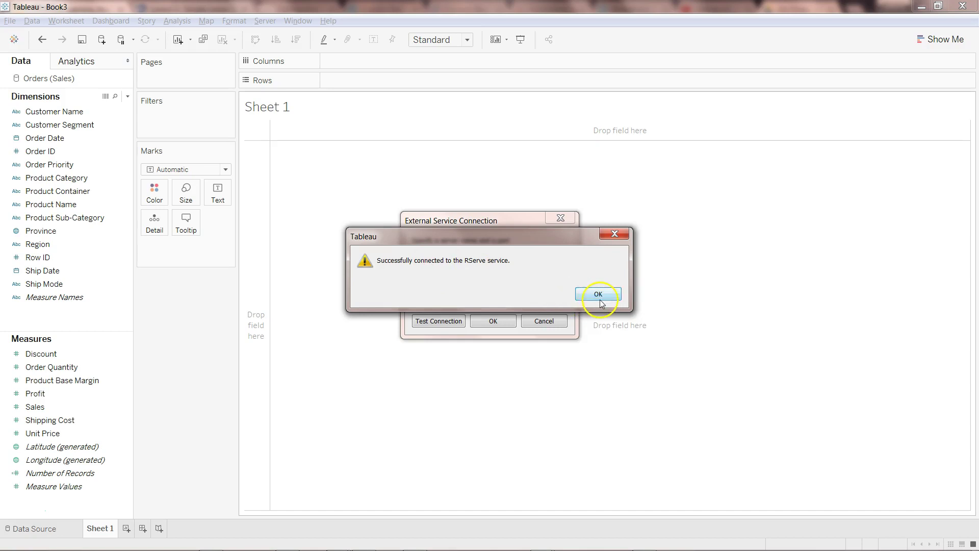
pyautogui.click(599, 295)
pyautogui.click(488, 323)
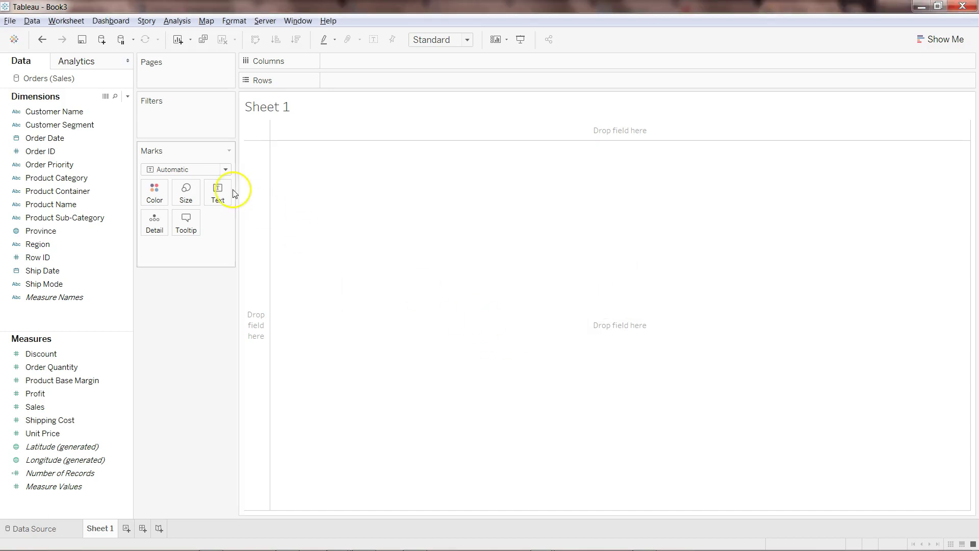
pyautogui.moveTo(120, 406)
pyautogui.mouseDown()
pyautogui.moveTo(208, 376)
pyautogui.moveTo(240, 197)
pyautogui.moveTo(177, 41)
pyautogui.mouseUp()
# Create a new calculated field named 'Predicted Profit'.
pyautogui.click(177, 20)
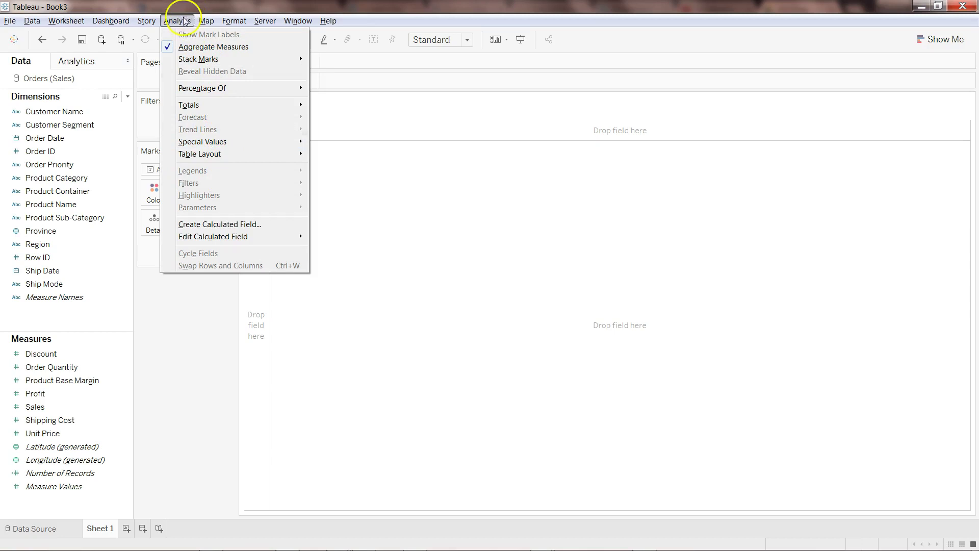
pyautogui.click(215, 225)
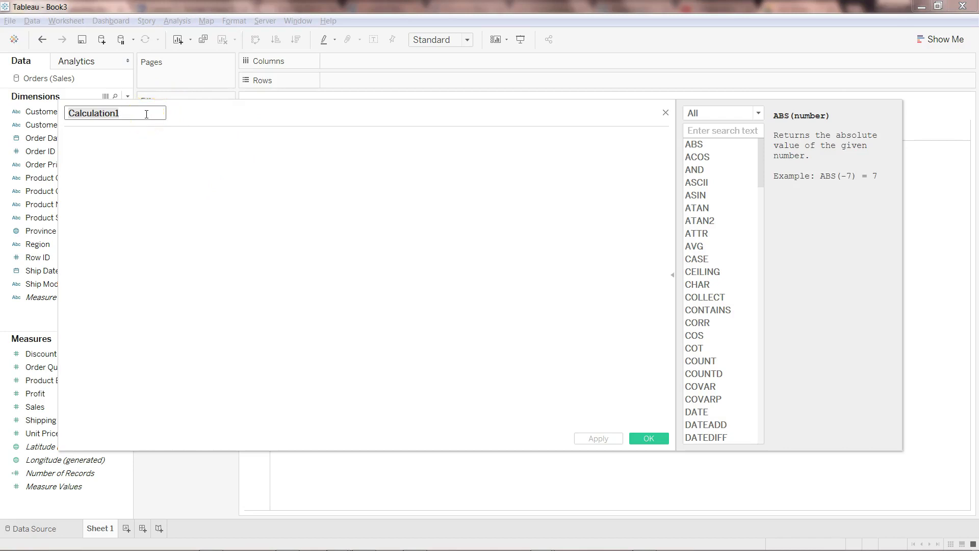
pyautogui.write('Predicte')
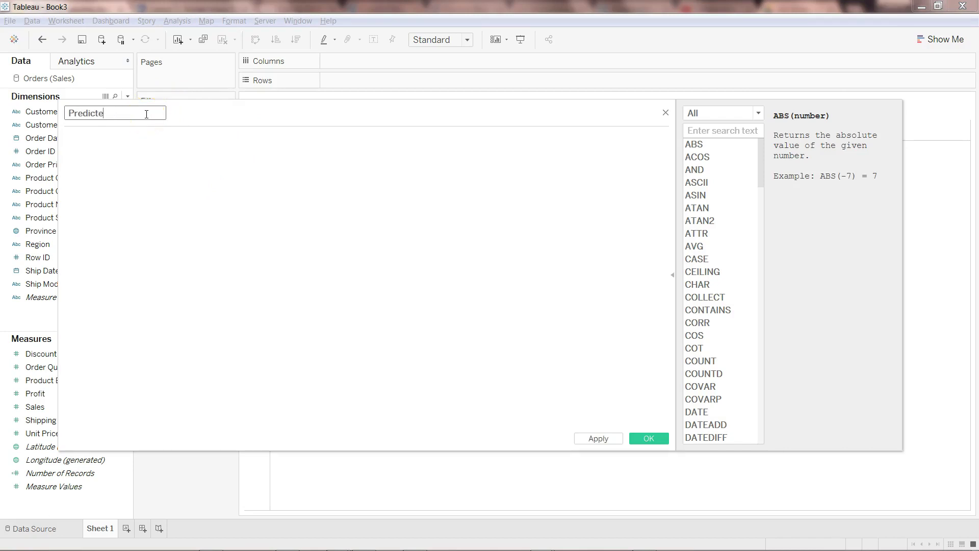
pyautogui.write('d ')
pyautogui.write('Prem')
pyautogui.press('BackSpace')
pyautogui.press('BackSpace')
pyautogui.write('ofit')
pyautogui.click(56, 389)
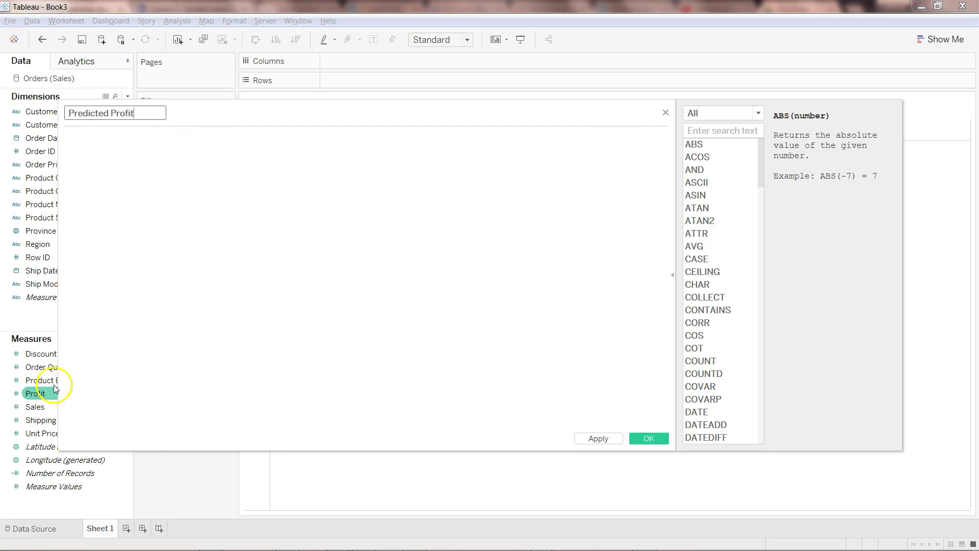
# Start the formula with SCRIPT_REAL and an empty script string containing blank lines.
pyautogui.click(152, 164)
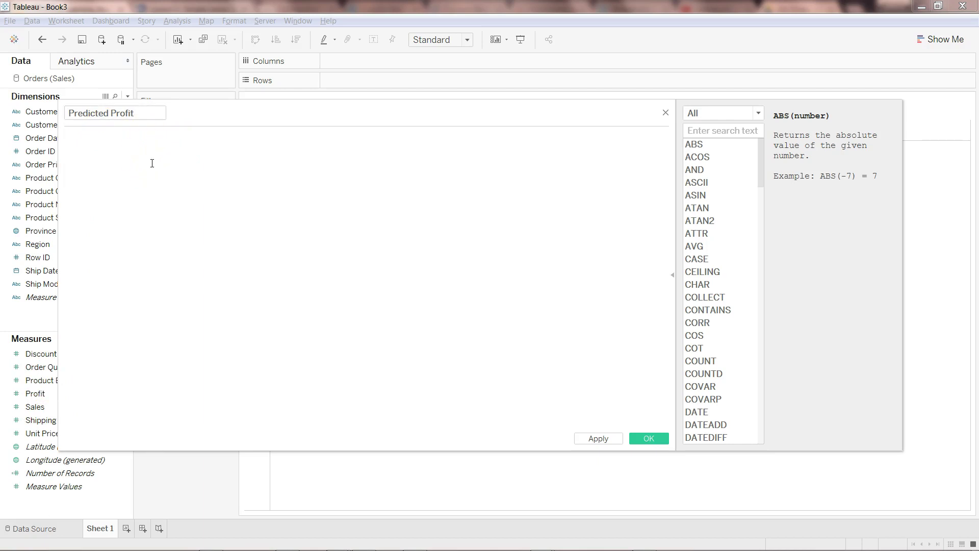
pyautogui.write('scr')
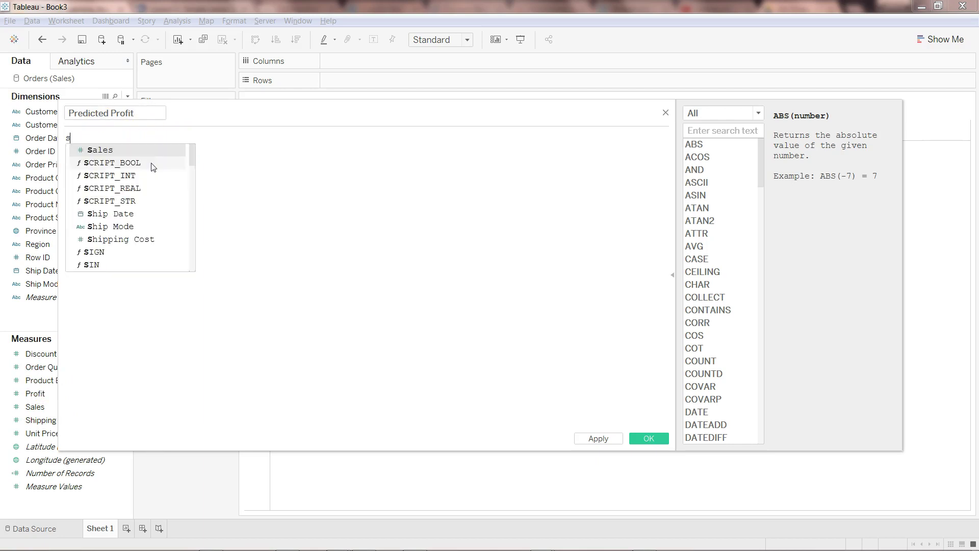
pyautogui.click(152, 165)
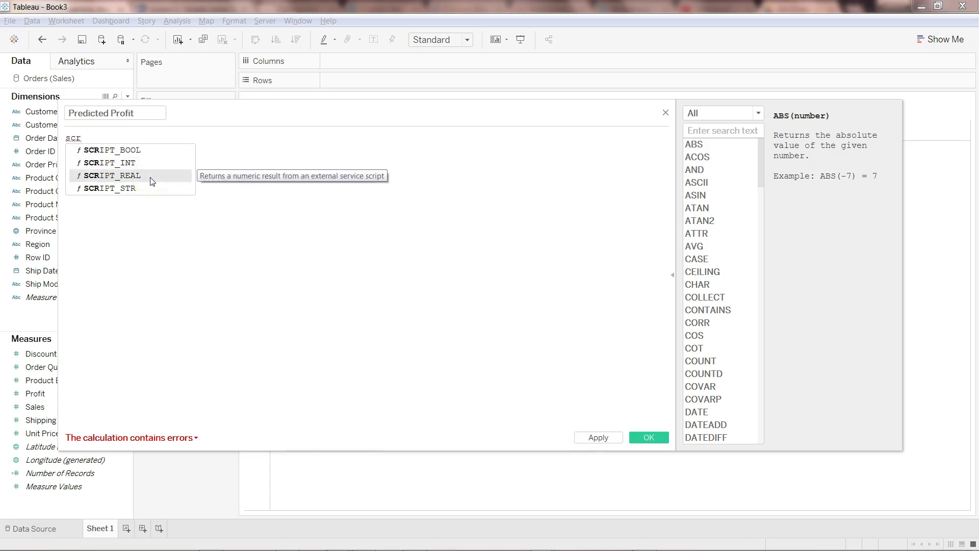
pyautogui.doubleClick(151, 179)
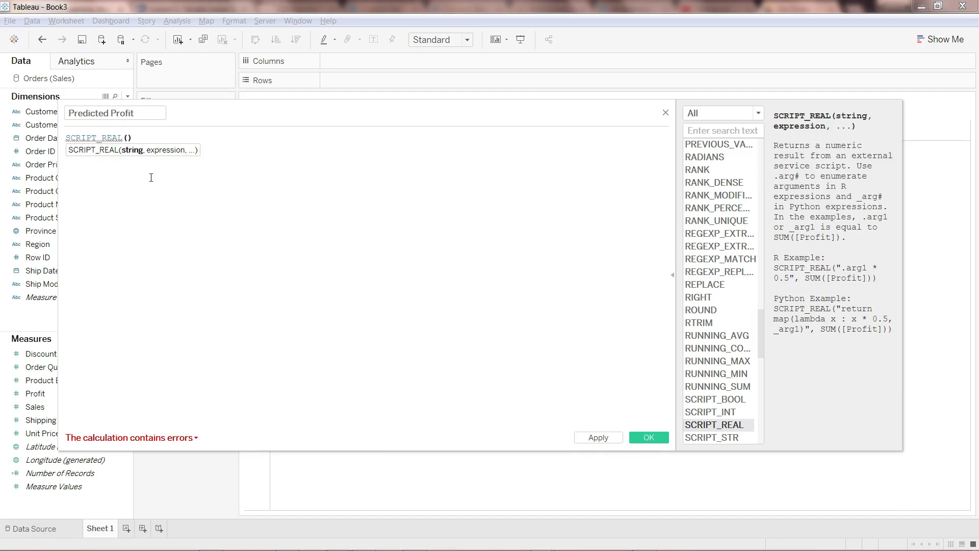
pyautogui.write('""')
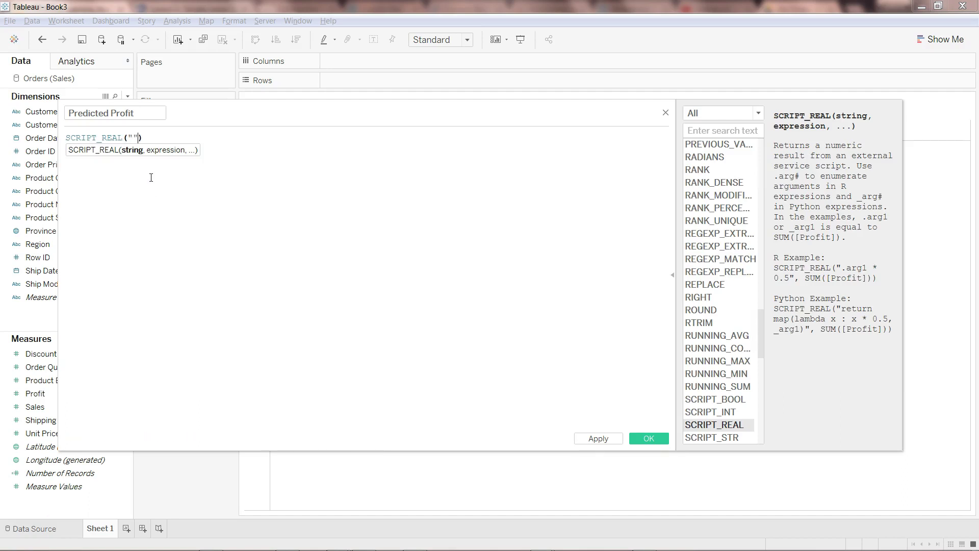
pyautogui.press('Return')
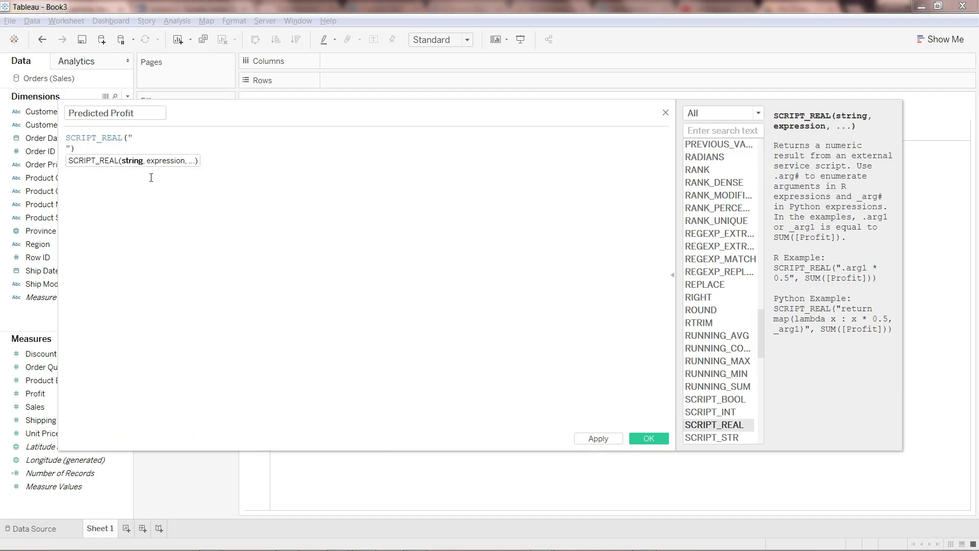
pyautogui.press('Return')
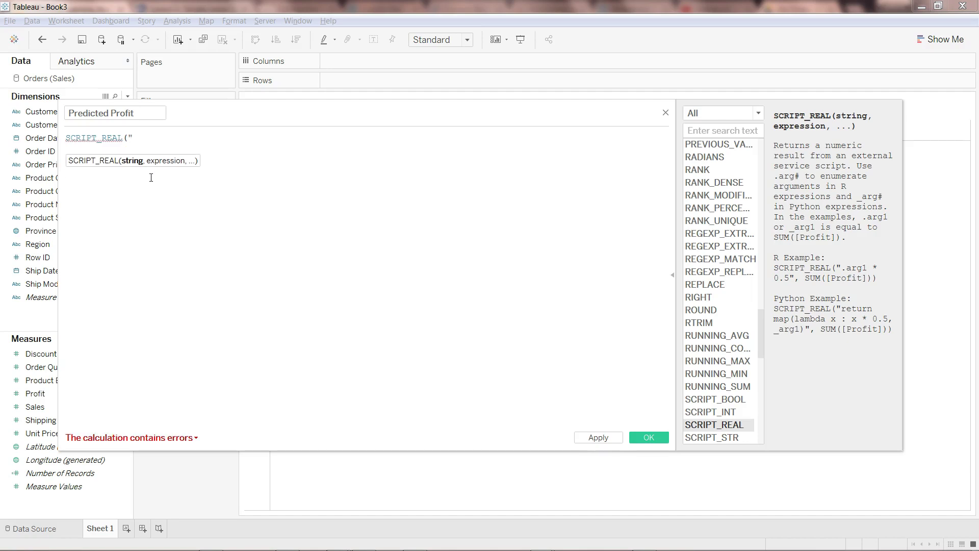
# Pass SUM([Profit]), SUM([Sales]) and SUM([Product Base Margin]) as the script arguments.
pyautogui.write(',')
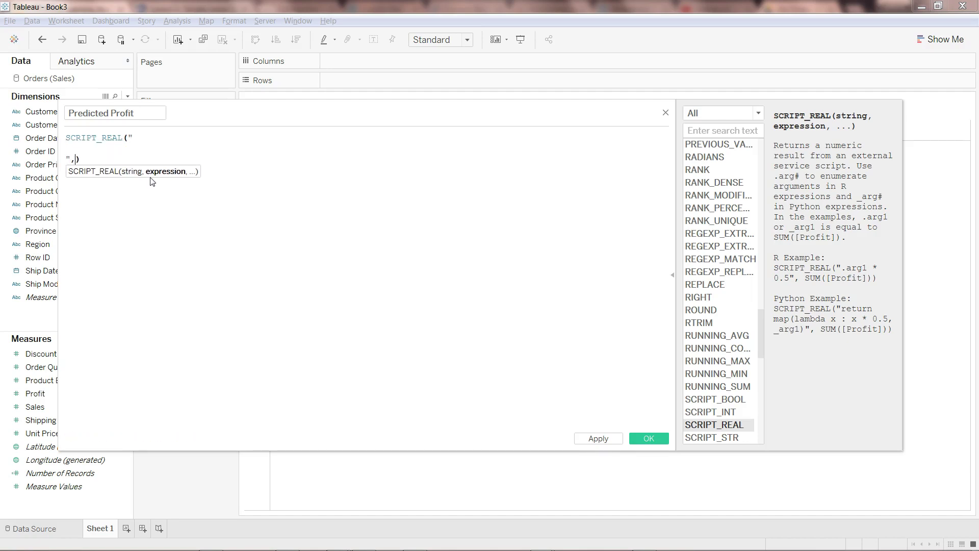
pyautogui.write('sum')
pyautogui.press('Return')
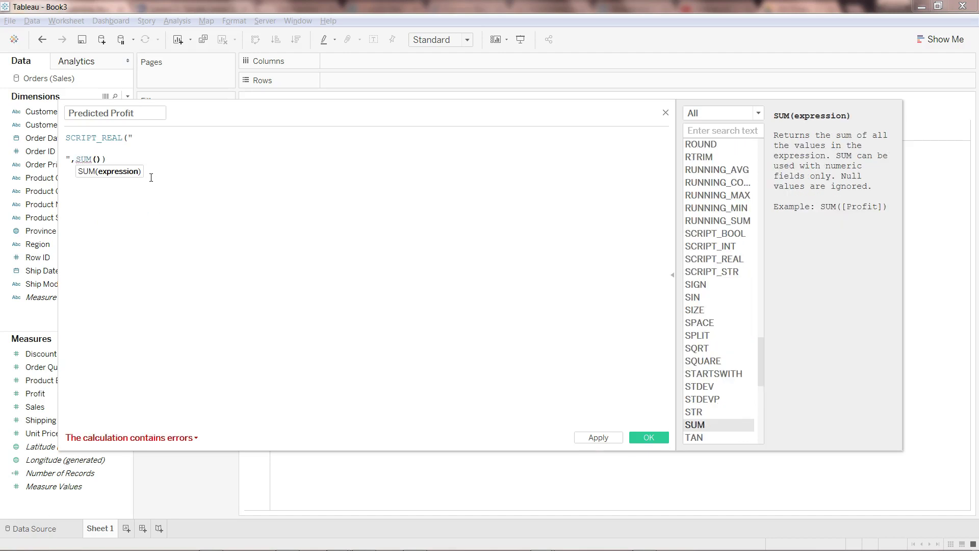
pyautogui.write('prof')
pyautogui.press('Return')
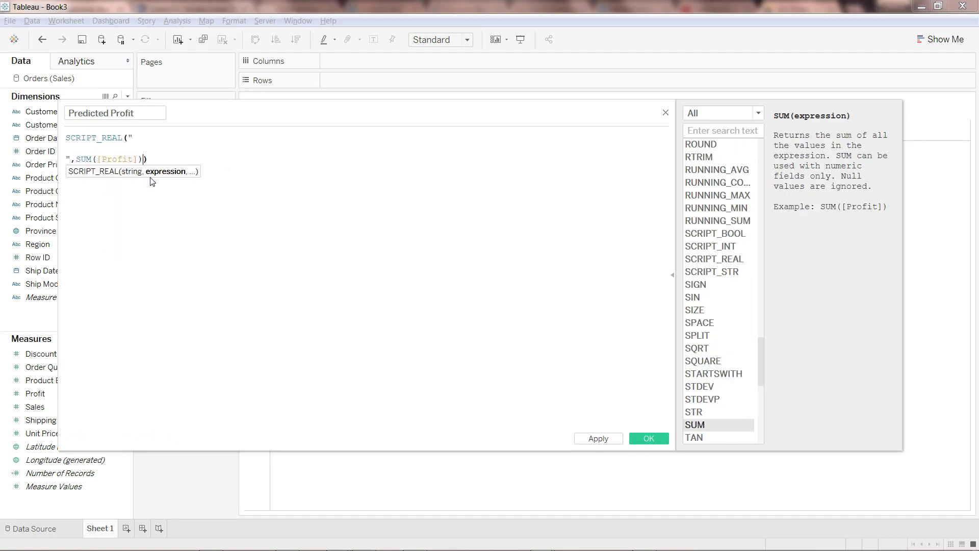
pyautogui.write(',')
pyautogui.write('SUM(sal')
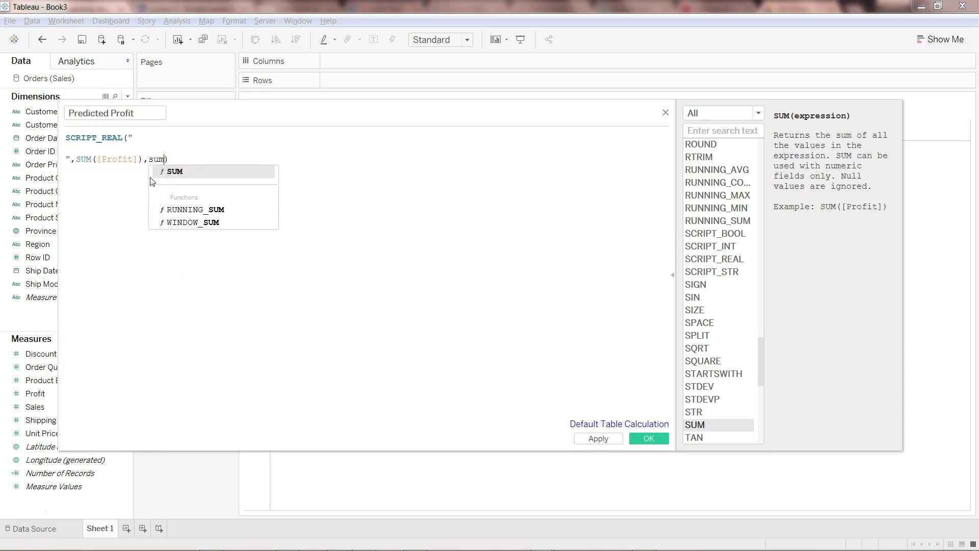
pyautogui.press('Return')
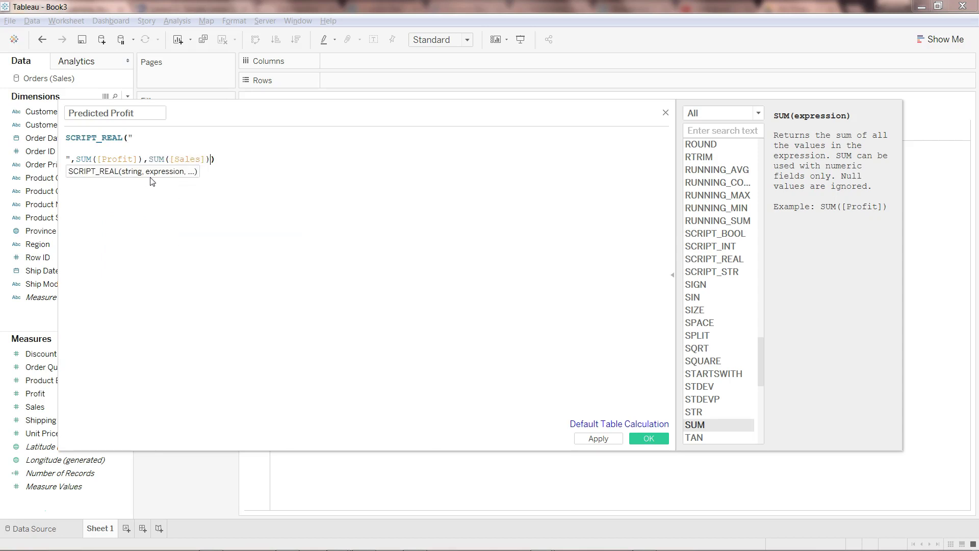
pyautogui.write(',sum')
pyautogui.press('Return')
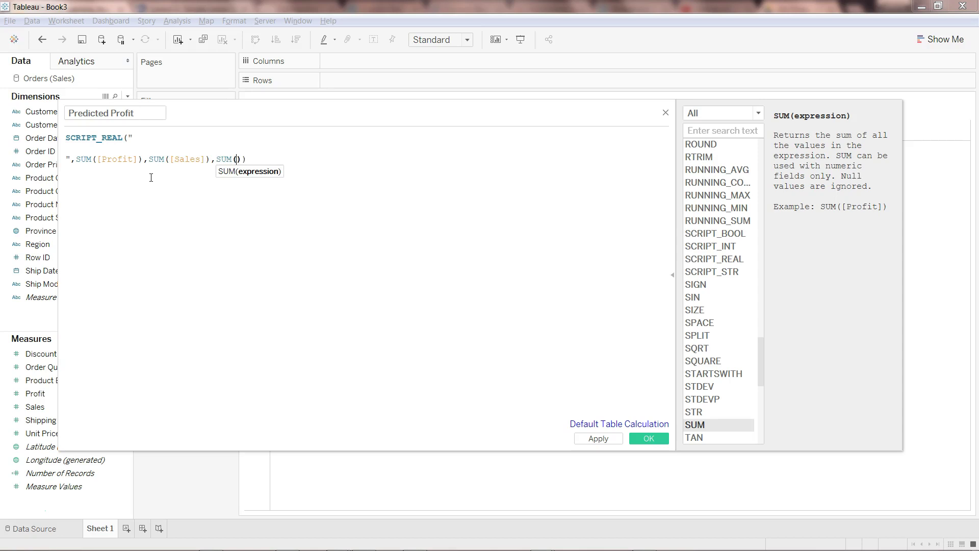
pyautogui.write('pro')
pyautogui.press('Return')
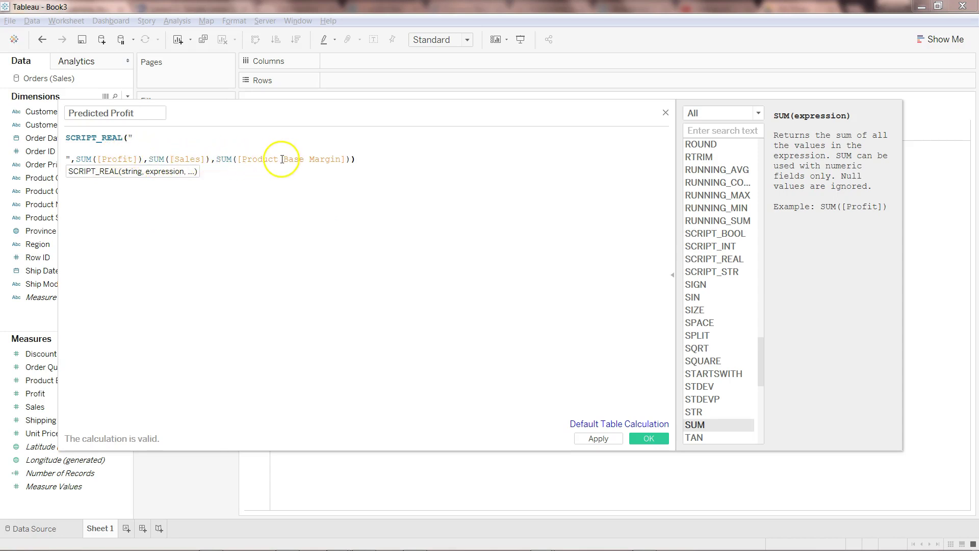
# Begin the R script with 'x <-' on the blank line inside the string.
pyautogui.click(220, 145)
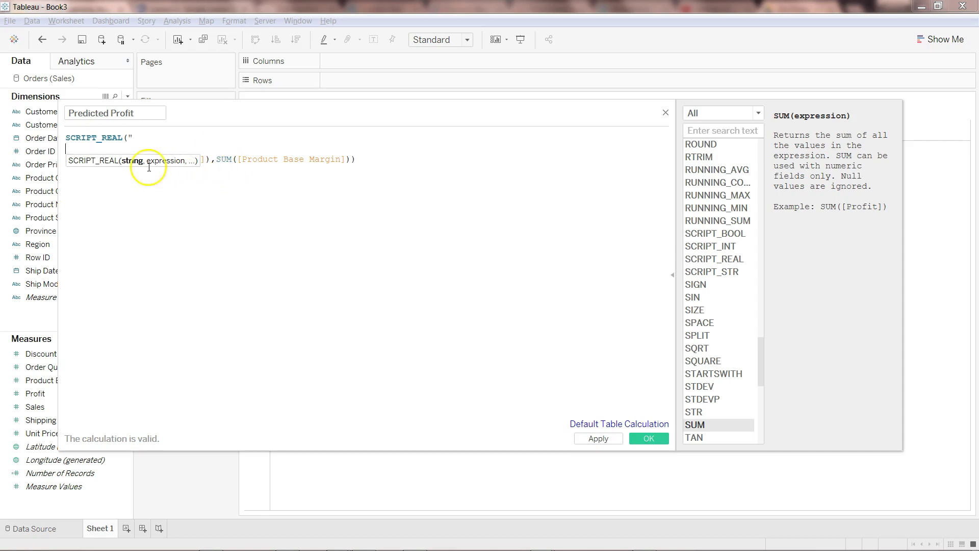
pyautogui.click(236, 216)
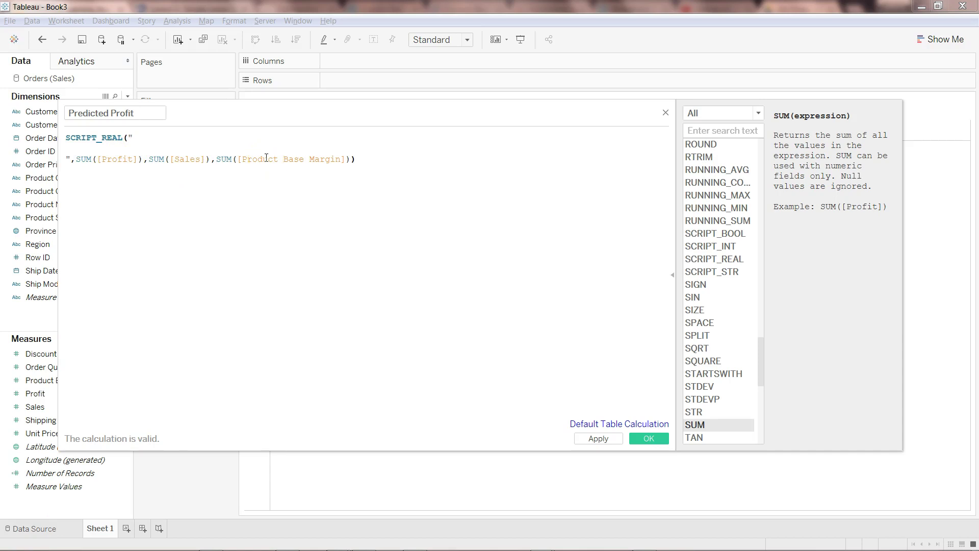
pyautogui.click(246, 159)
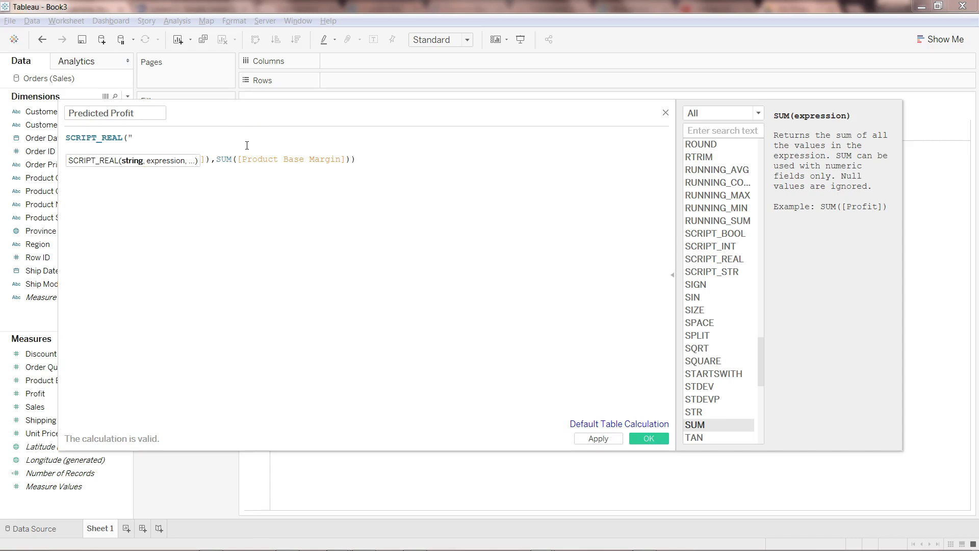
pyautogui.write('x <-')
pyautogui.click(91, 147)
pyautogui.click(107, 148)
# Write x <- .arg1; y <- .arg2; z <- .arg3; on separate lines, then begin 'linreg <-'.
pyautogui.write('.arg1')
pyautogui.click(328, 145)
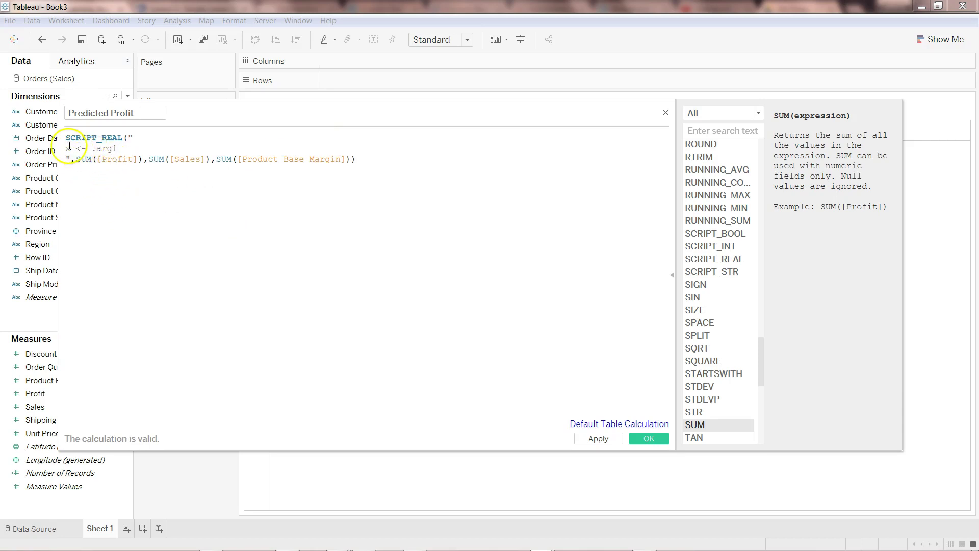
pyautogui.write(';')
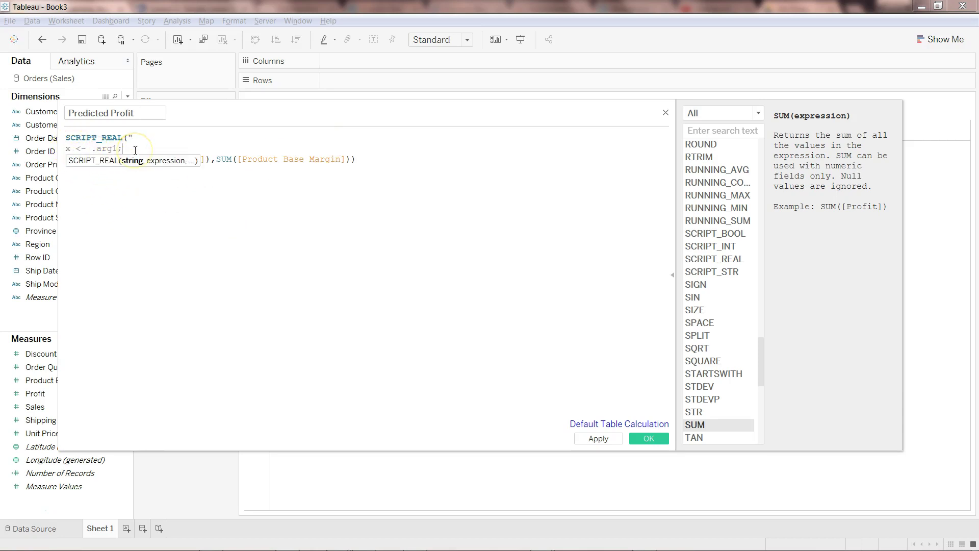
pyautogui.press('Return')
pyautogui.write('y ')
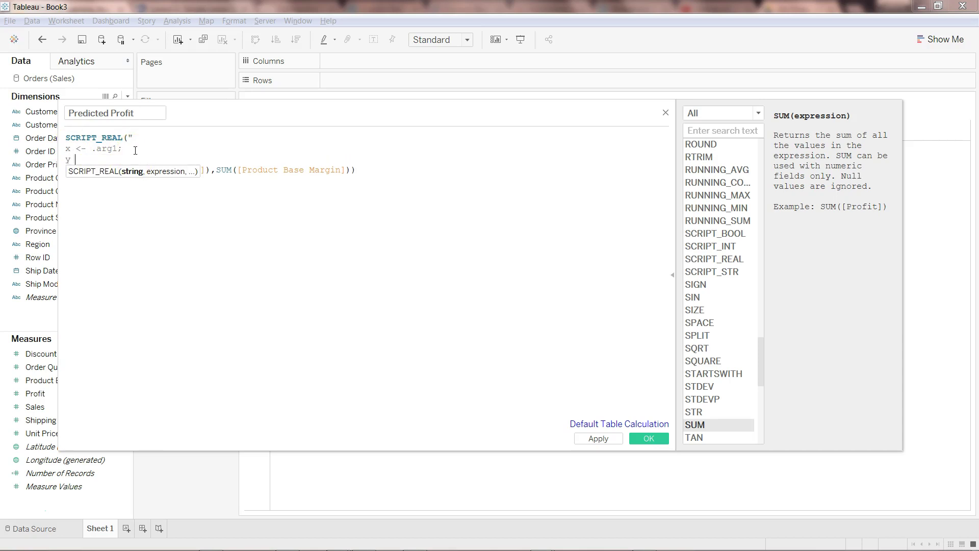
pyautogui.write('<- .arg2;')
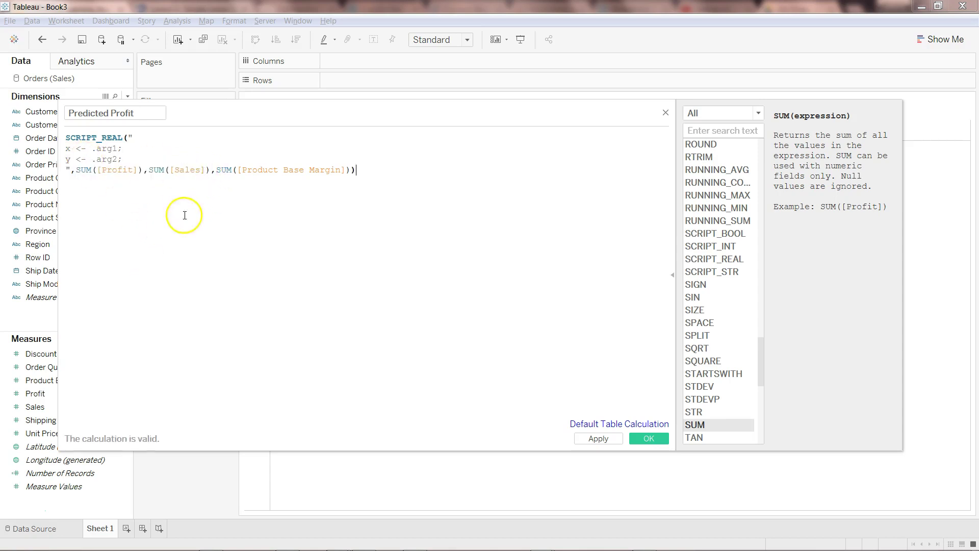
pyautogui.click(144, 156)
pyautogui.press('Return')
pyautogui.write('z')
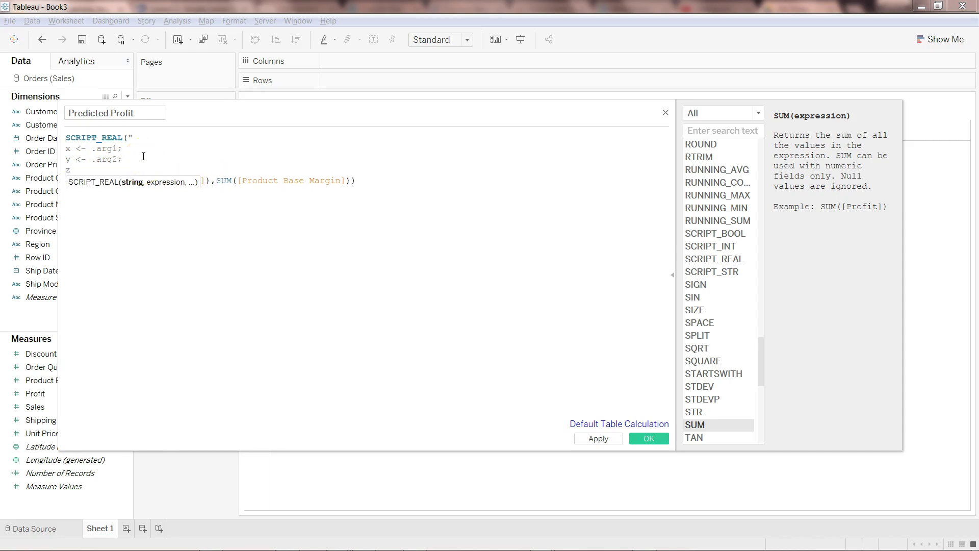
pyautogui.write(' <- .arg3;')
pyautogui.press('Return')
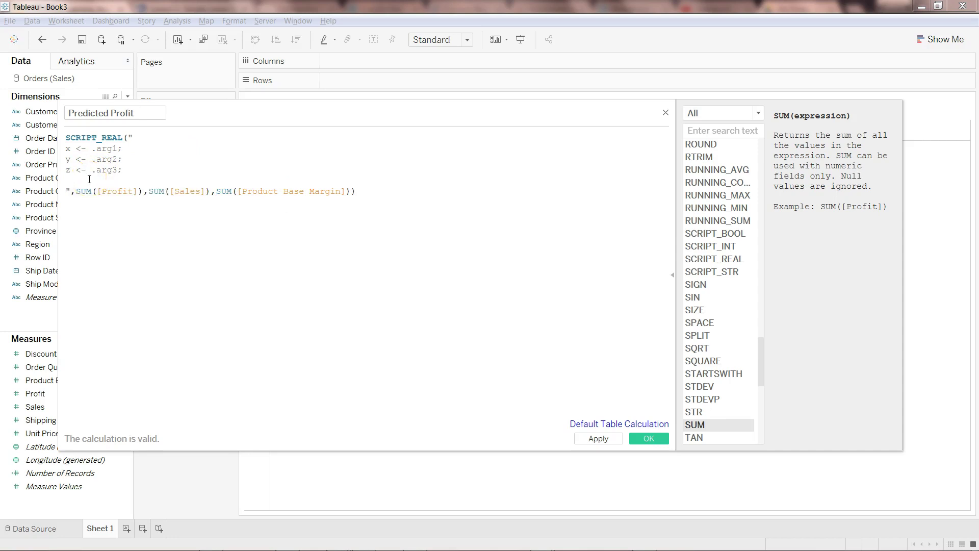
pyautogui.press('Return')
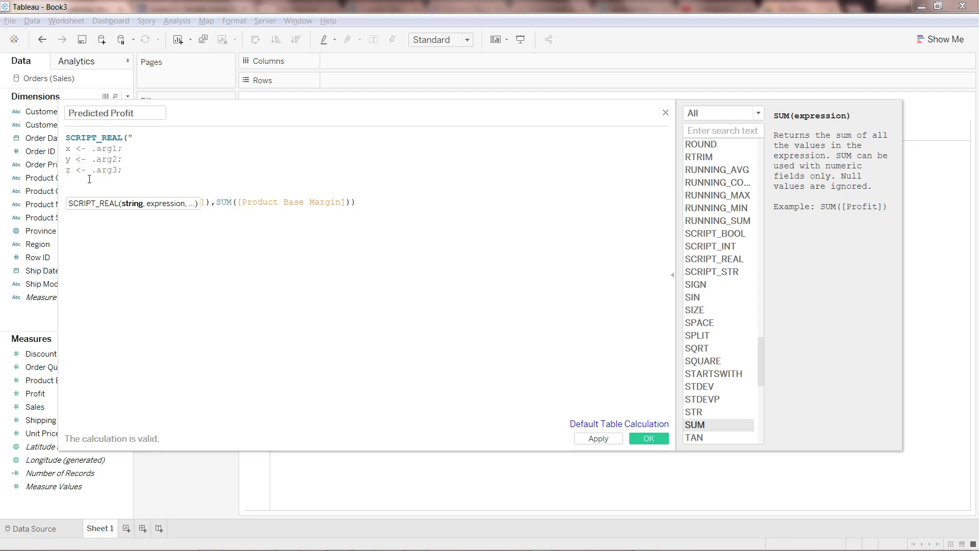
pyautogui.write('linreg <-')
# Complete the model line as linreg <- lm(x ~ y + z).
pyautogui.write('lm(')
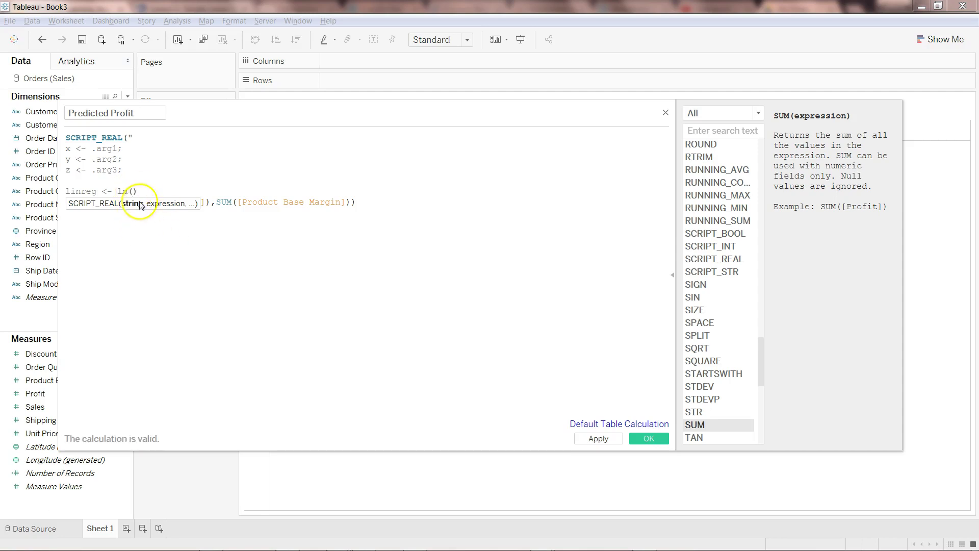
pyautogui.write(')')
pyautogui.press('Left')
pyautogui.click(71, 148)
pyautogui.write('x ')
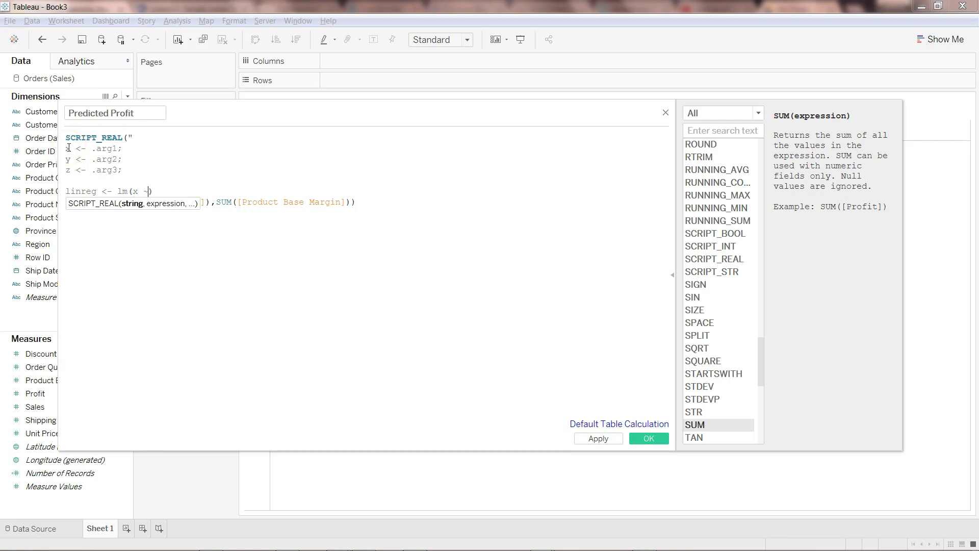
pyautogui.write('~ ')
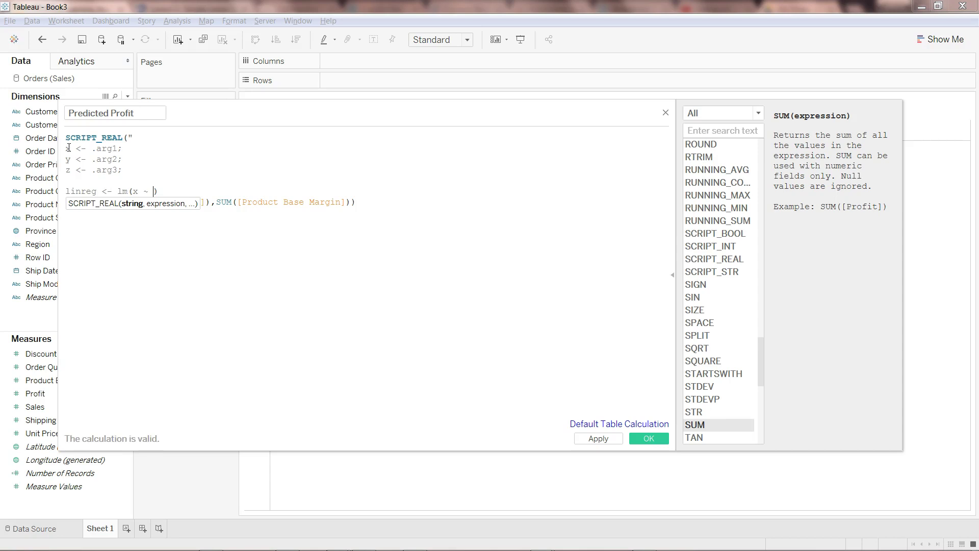
pyautogui.write('y + ')
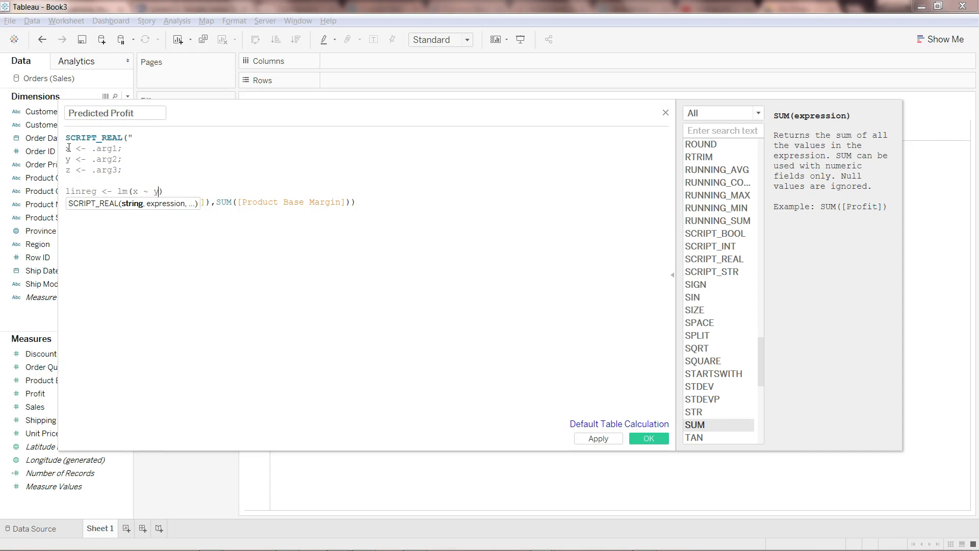
pyautogui.write('z')
# Highlight x, y and z in the model alongside their assignments and the Product Base Margin argument.
pyautogui.click(225, 204)
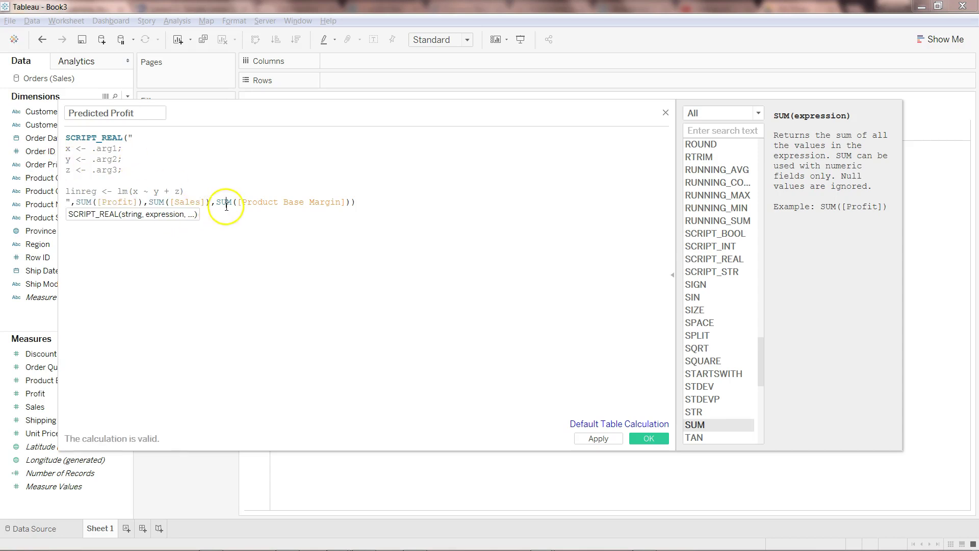
pyautogui.doubleClick(135, 192)
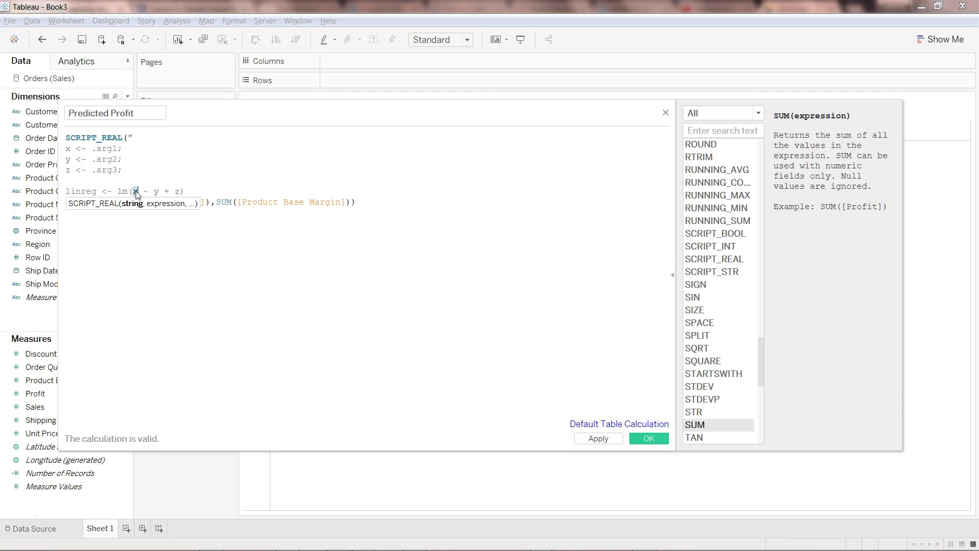
pyautogui.click(136, 193)
pyautogui.doubleClick(156, 193)
pyautogui.moveTo(66, 159); pyautogui.dragTo(120, 159)
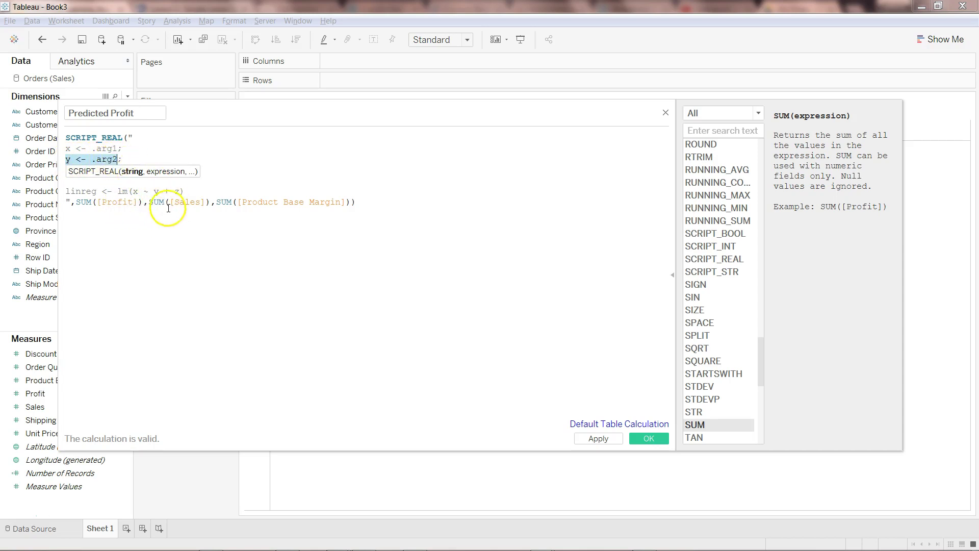
pyautogui.hotkey('shift', 'Right')
pyautogui.doubleClick(177, 191)
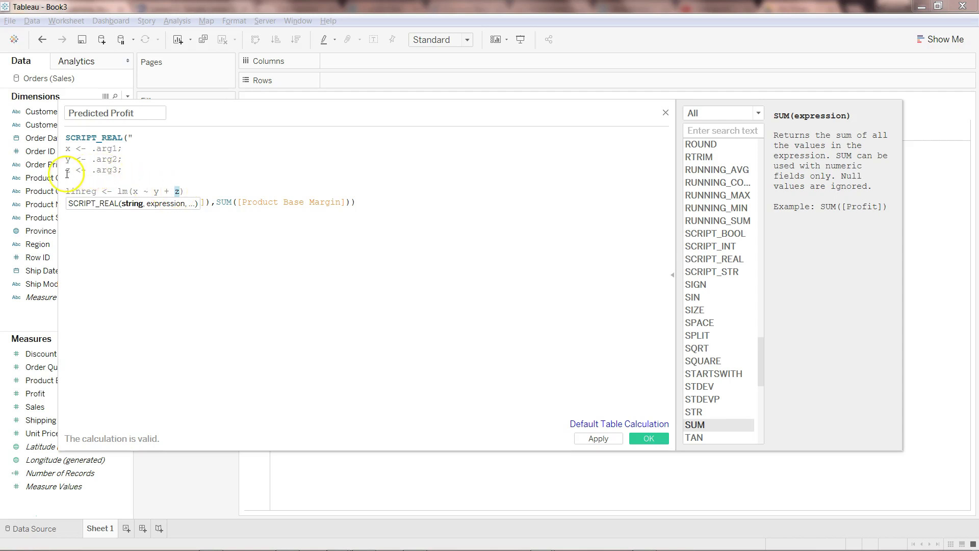
pyautogui.moveTo(237, 203); pyautogui.dragTo(352, 202)
pyautogui.click(271, 197)
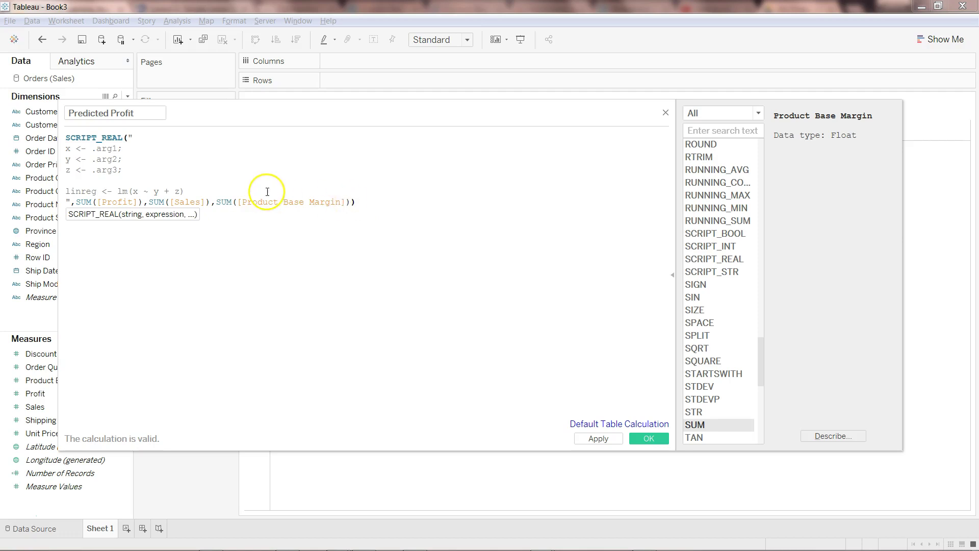
# Add a 'linreg $fitted' line after the lm call, followed by a blank line.
pyautogui.press('Return')
pyautogui.write('lin')
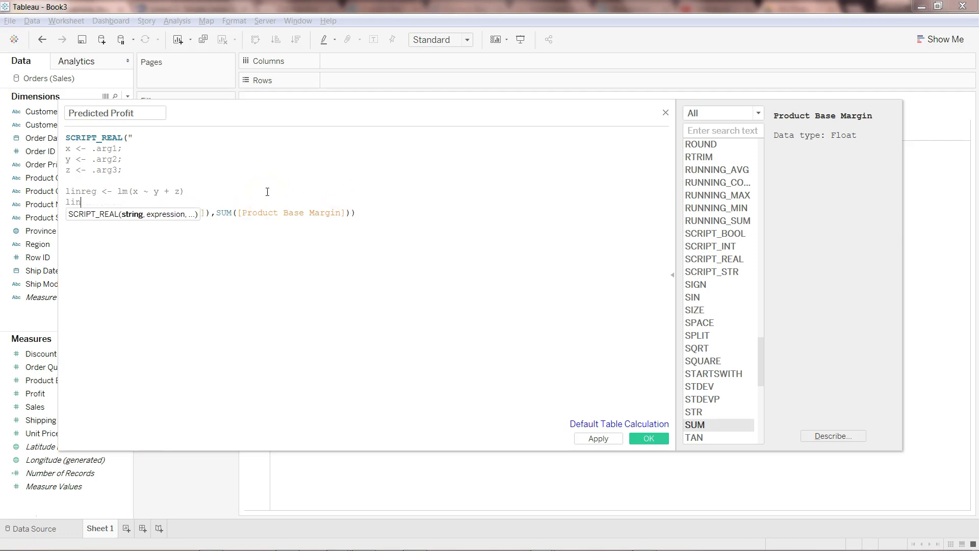
pyautogui.write('reg $fitted')
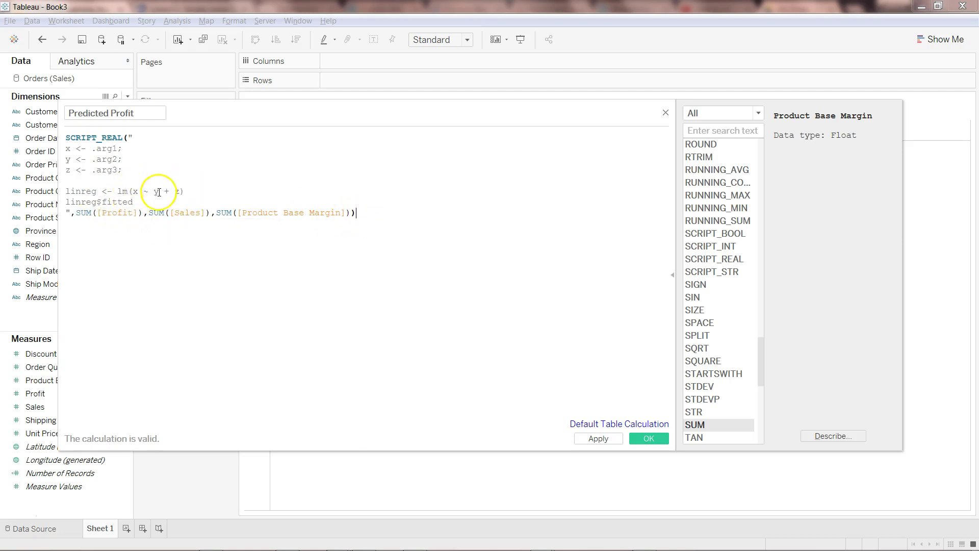
pyautogui.press('Return')
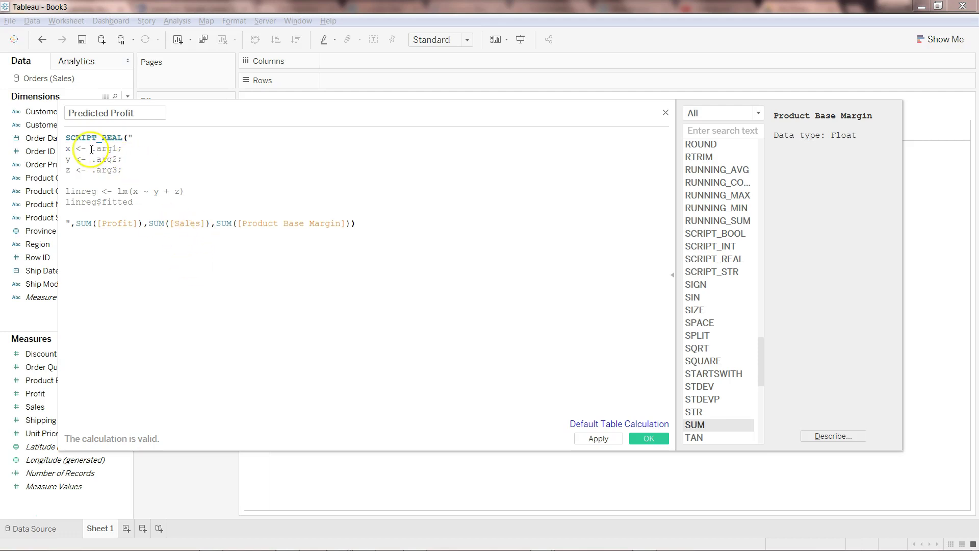
# Review the script by highlighting the x, y, z assignment lines, arrow and variable name.
pyautogui.moveTo(66, 151); pyautogui.dragTo(125, 175)
pyautogui.click(123, 170)
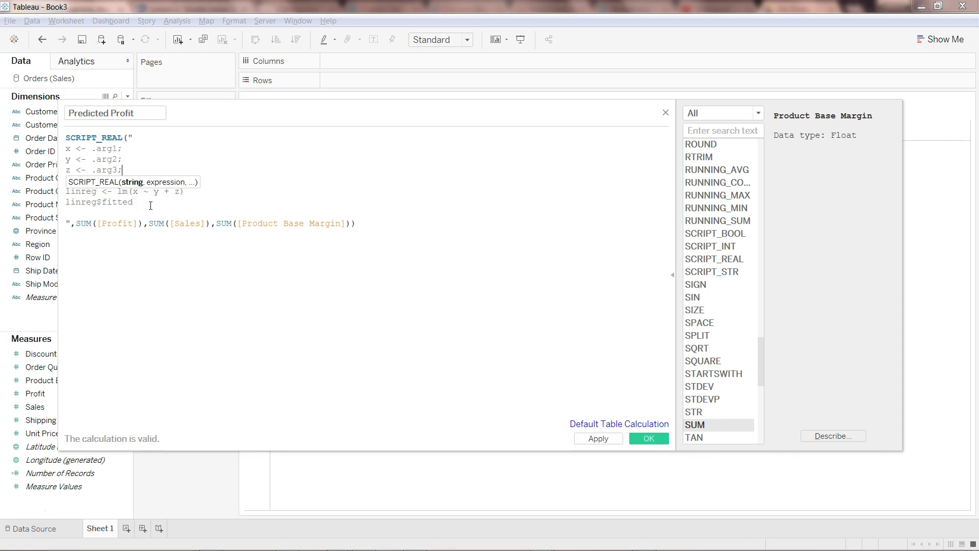
pyautogui.click(171, 221)
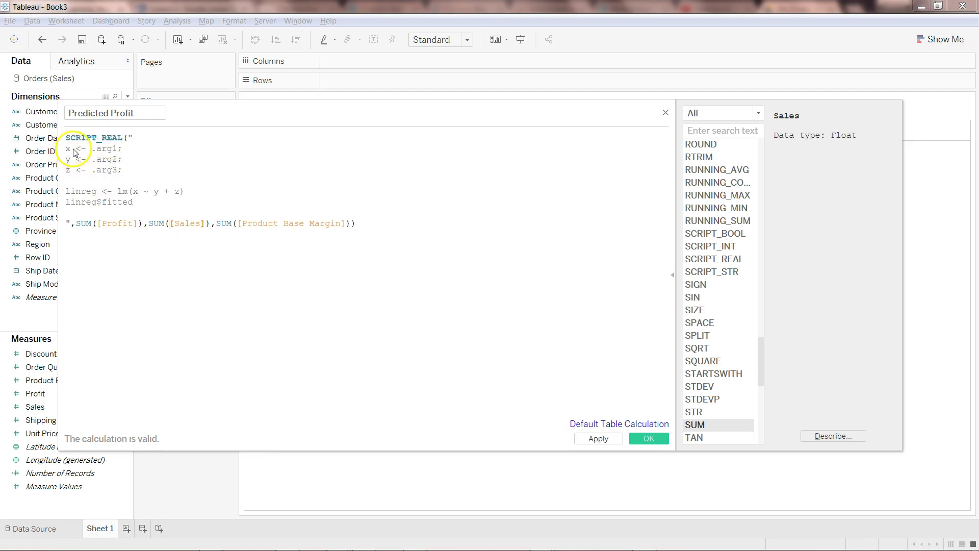
pyautogui.moveTo(76, 149); pyautogui.dragTo(92, 150)
pyautogui.click(92, 150)
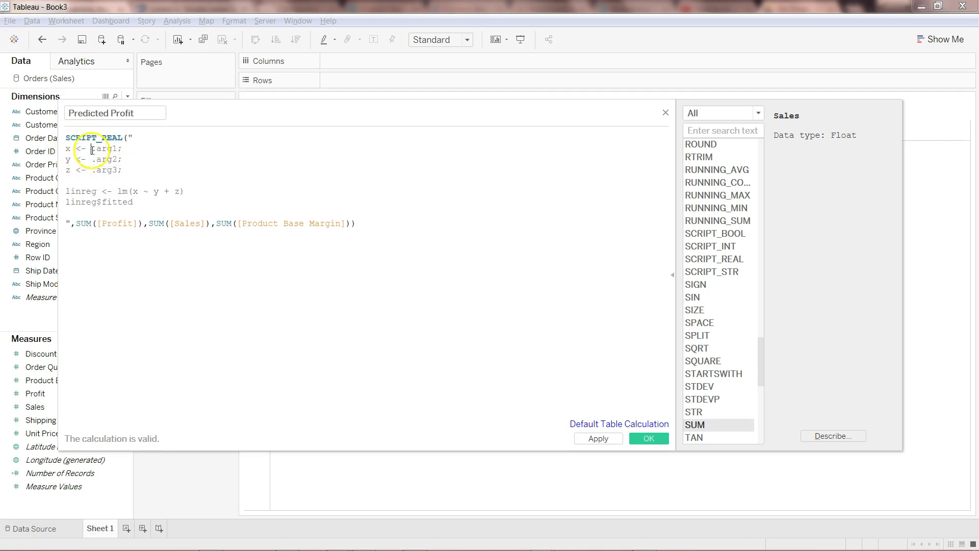
pyautogui.doubleClick(68, 149)
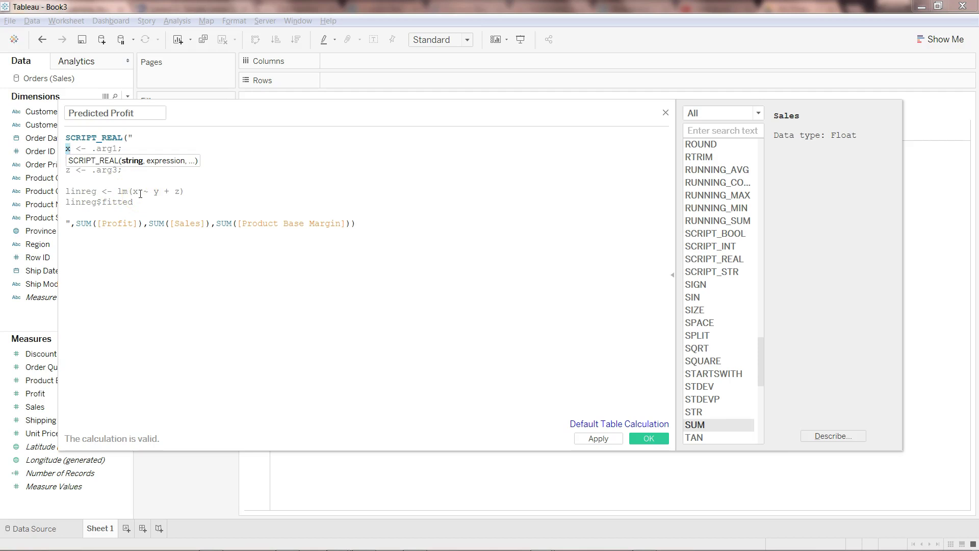
pyautogui.click(155, 212)
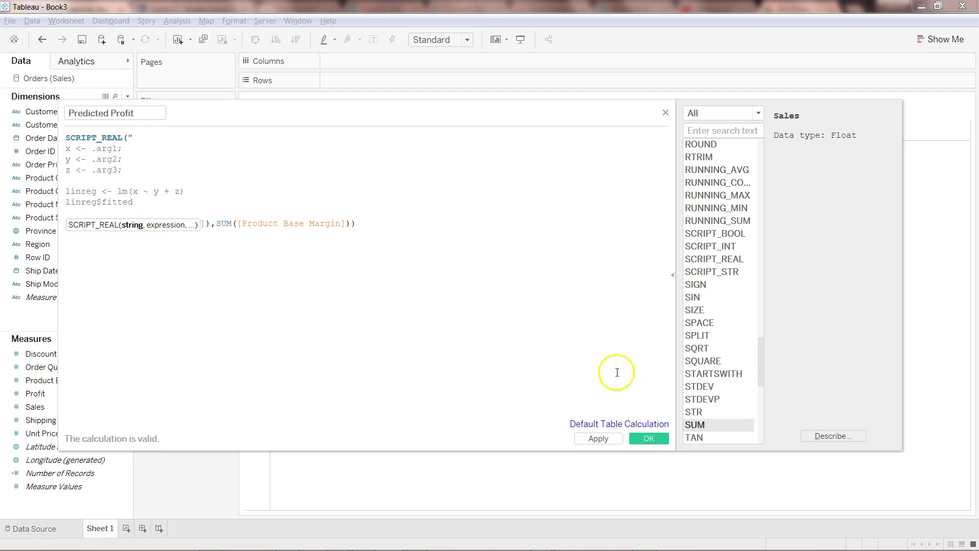
# Save the Predicted Profit calculation and list Region on Rows.
pyautogui.click(599, 438)
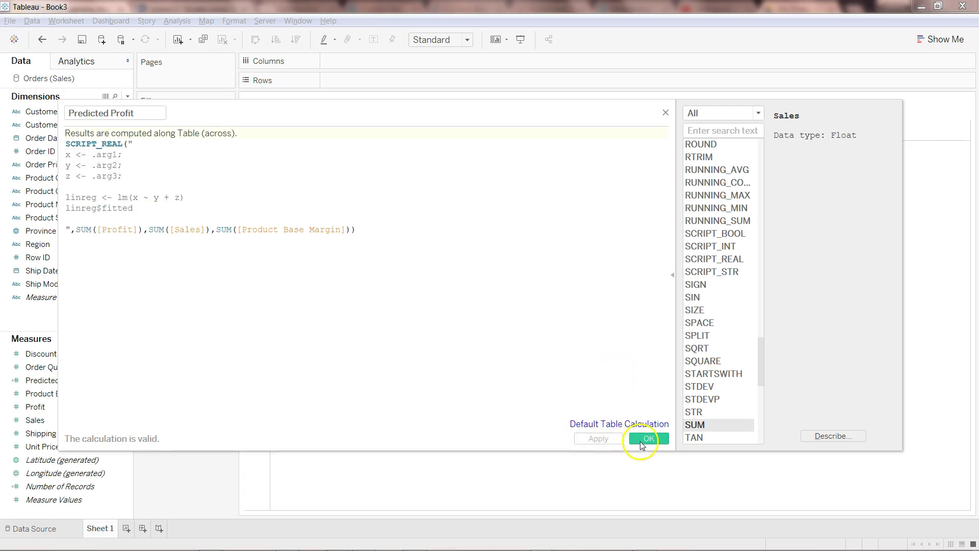
pyautogui.click(648, 438)
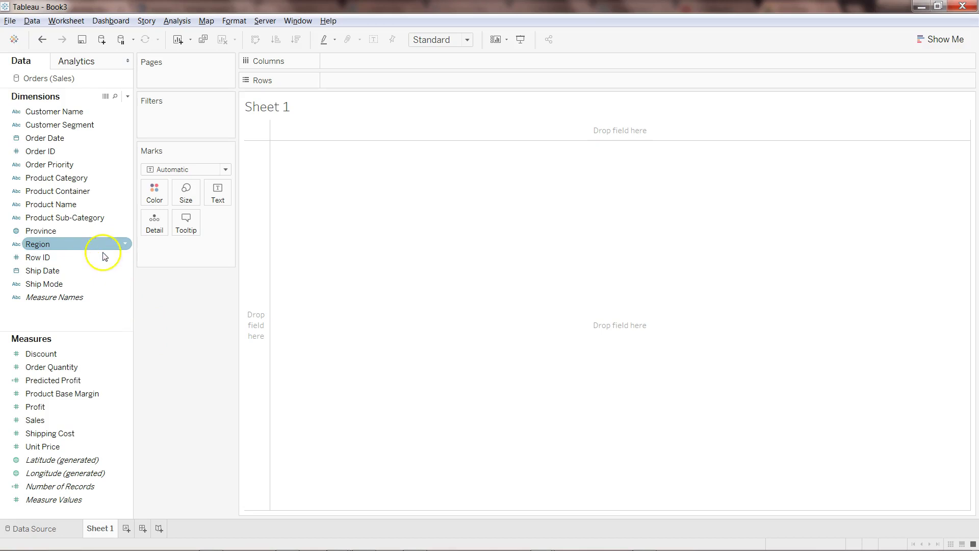
pyautogui.moveTo(96, 242); pyautogui.dragTo(402, 77)
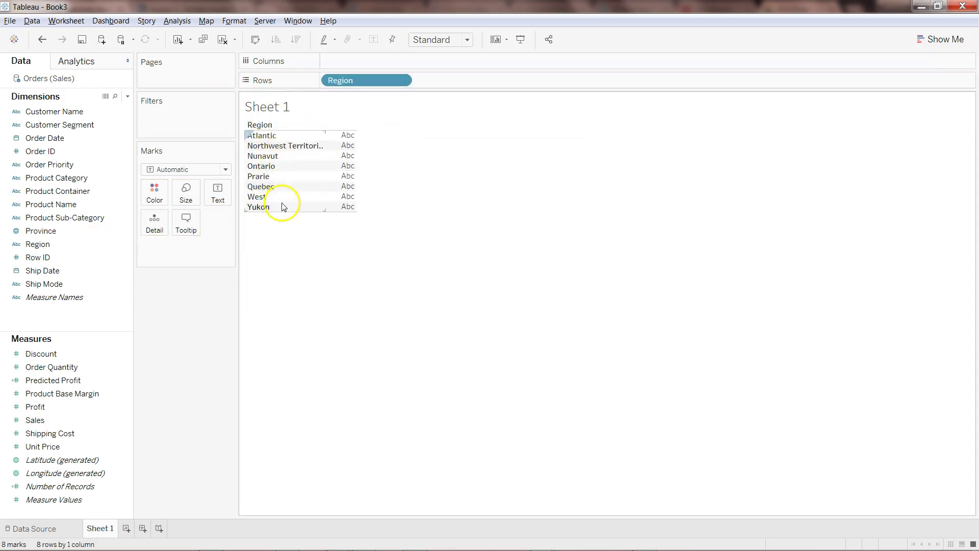
# Add SUM(Profit) and Predicted Profit to Columns as side-by-side bars per Region.
pyautogui.click(89, 420)
pyautogui.moveTo(96, 407); pyautogui.dragTo(393, 67)
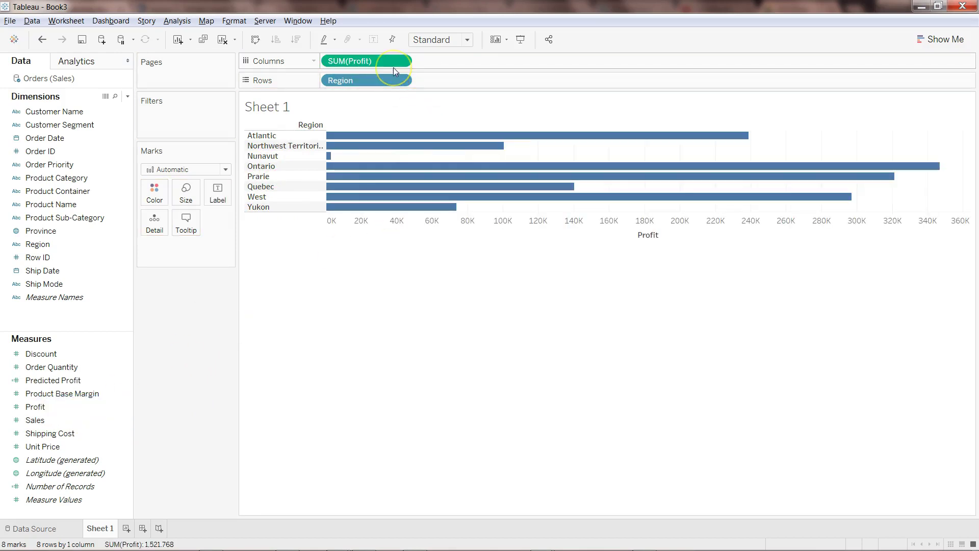
pyautogui.click(82, 393)
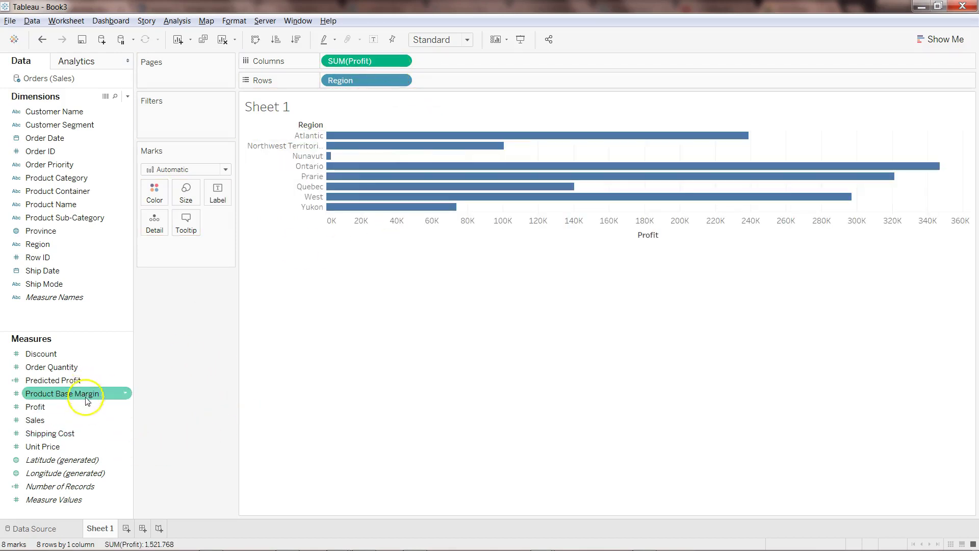
pyautogui.moveTo(86, 381); pyautogui.dragTo(481, 65)
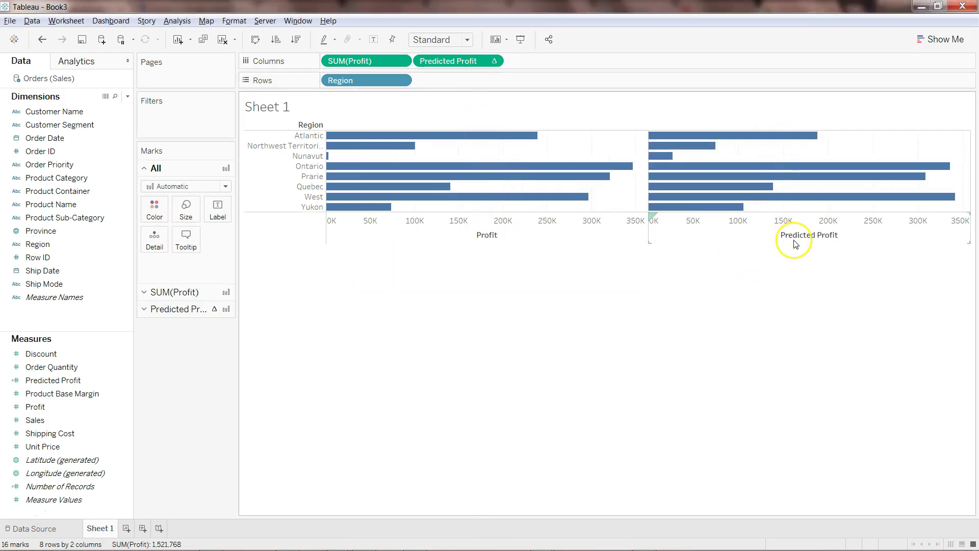
pyautogui.moveTo(689, 176)
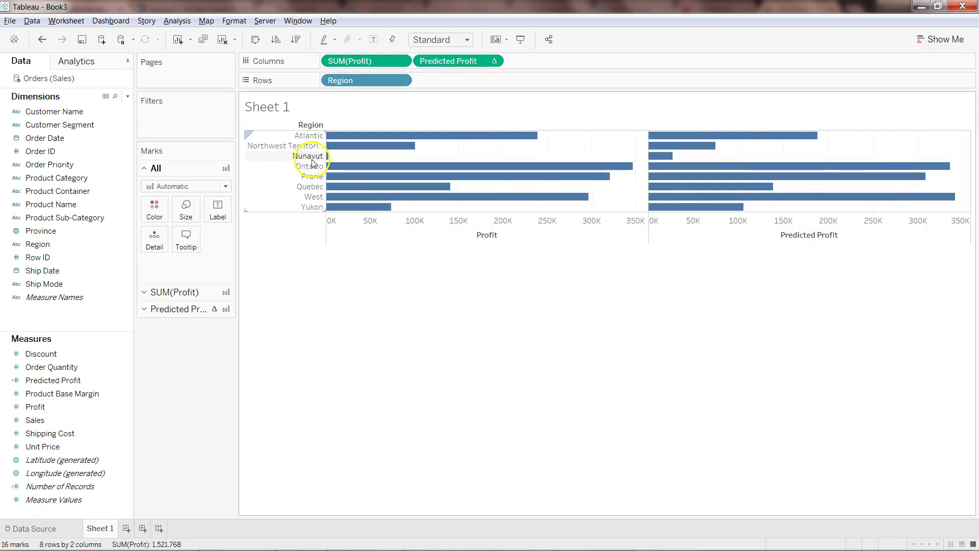
pyautogui.moveTo(658, 162)
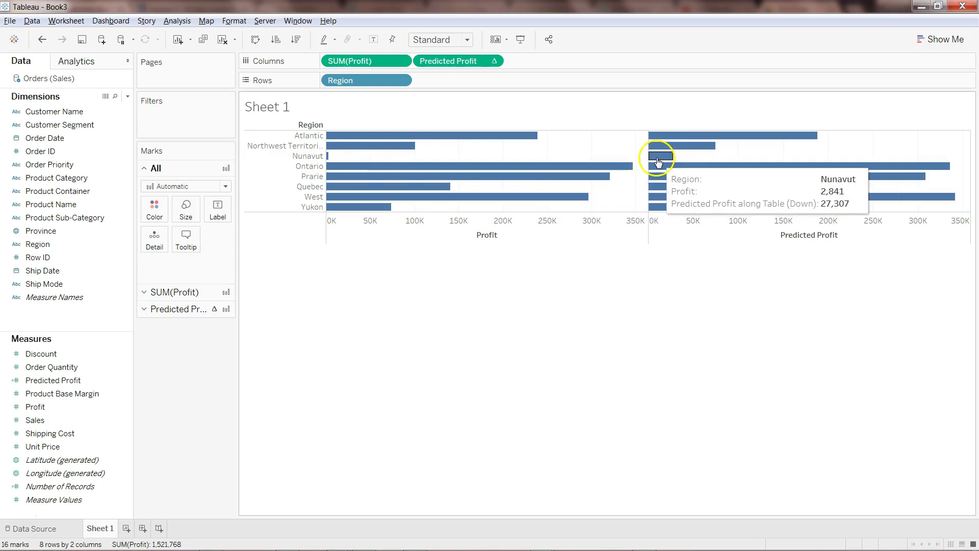
pyautogui.moveTo(333, 159)
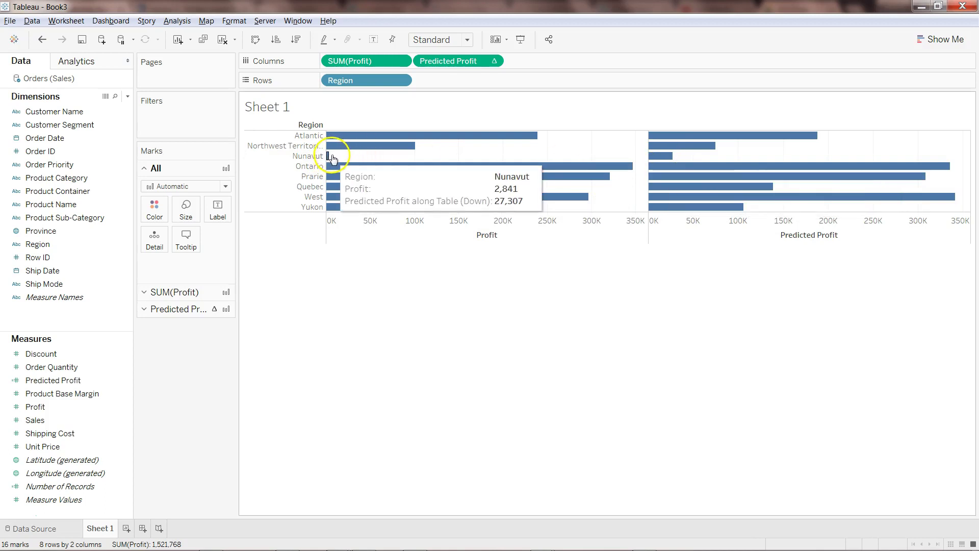
pyautogui.moveTo(429, 185)
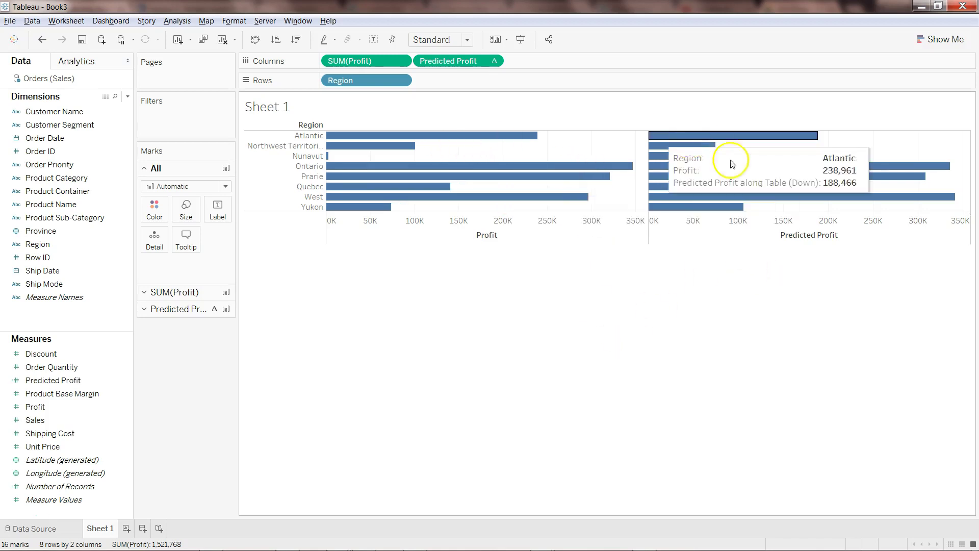
# Overlay Profit and Predicted Profit on a dual axis and synchronize the two axes.
pyautogui.rightClick(760, 228)
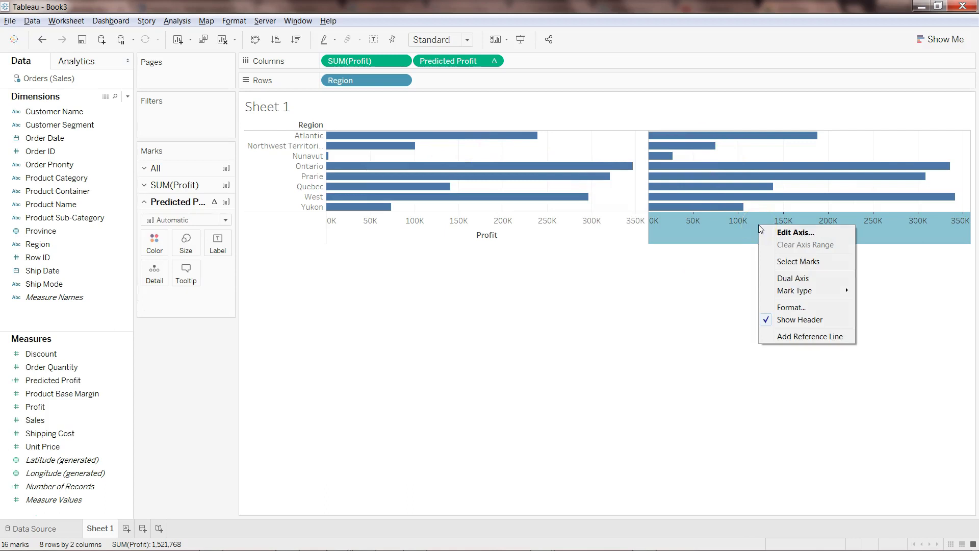
pyautogui.click(801, 279)
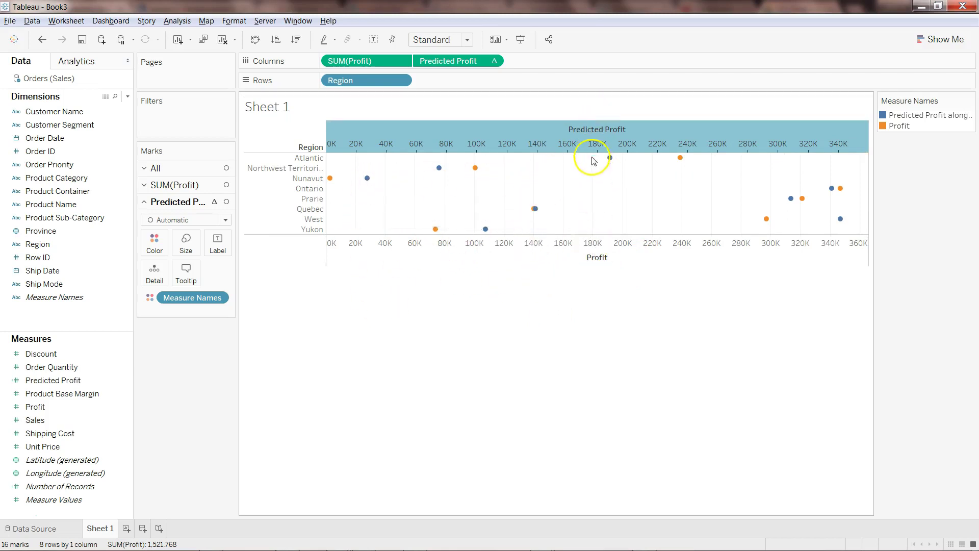
pyautogui.rightClick(555, 137)
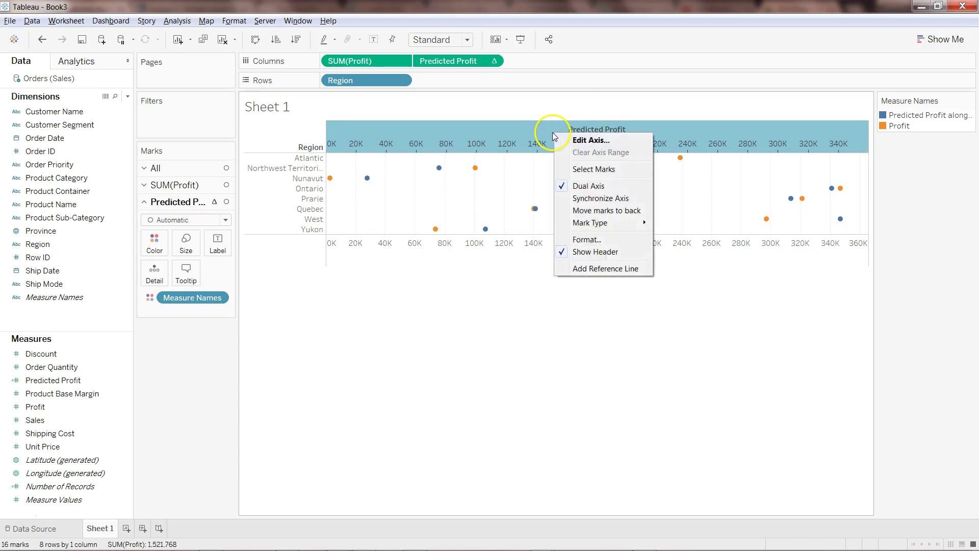
pyautogui.click(607, 198)
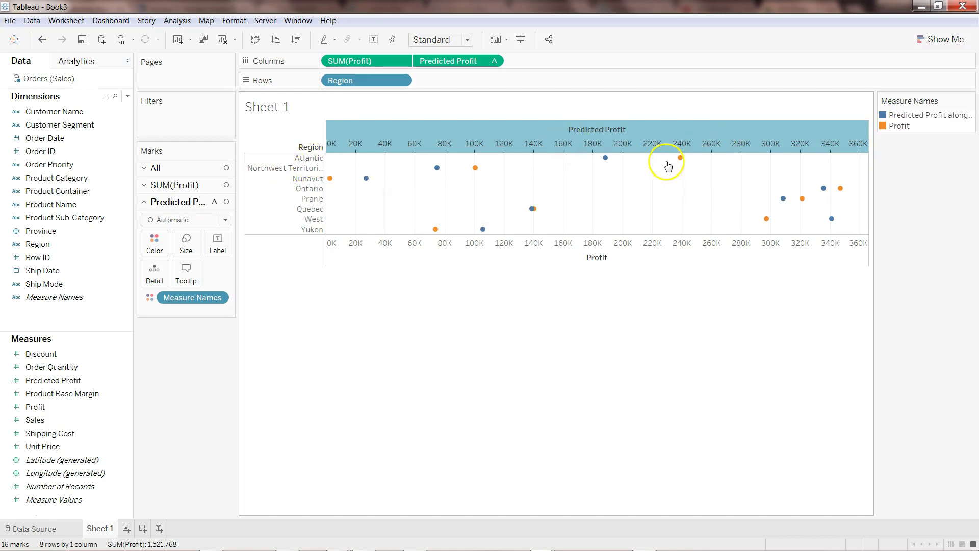
pyautogui.moveTo(607, 162)
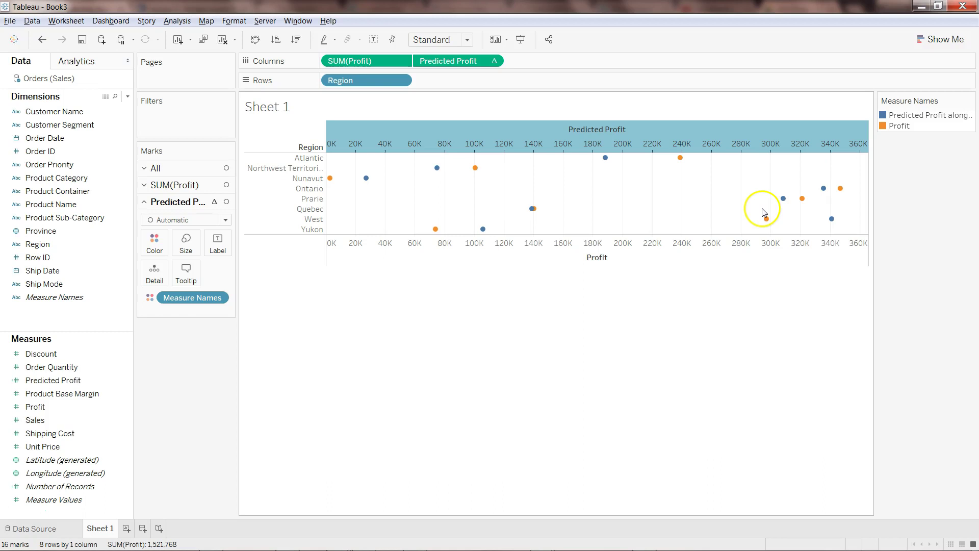
pyautogui.moveTo(765, 222)
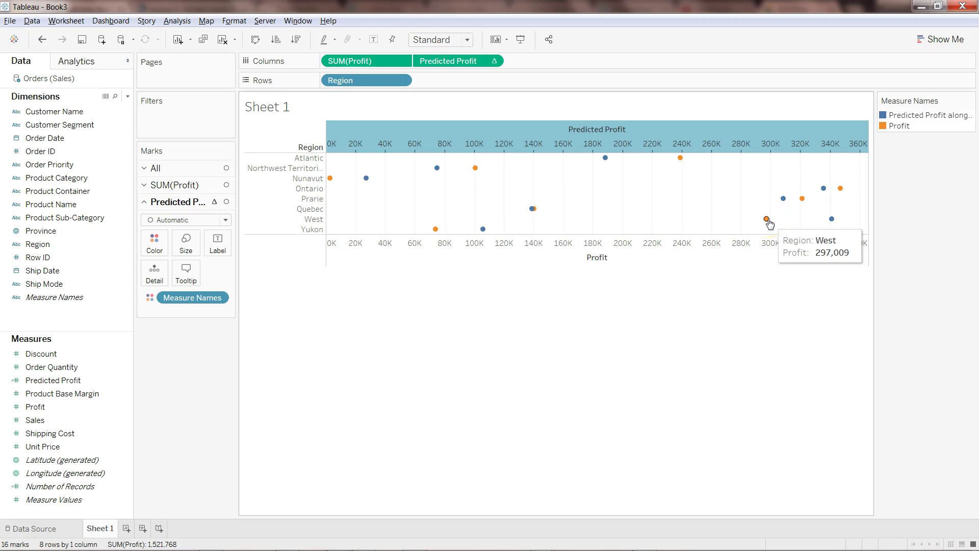
pyautogui.moveTo(832, 222)
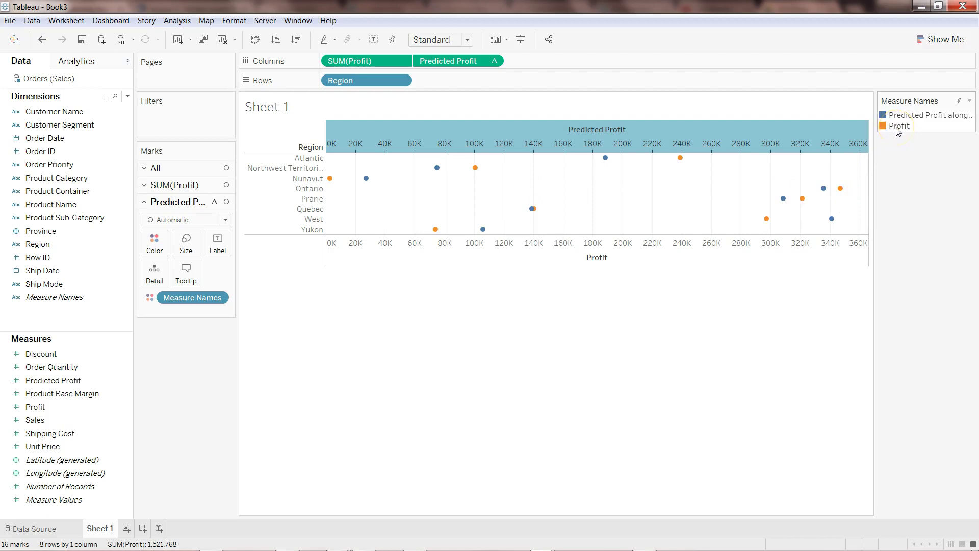
# Change the SUM(Profit) mark type to Bar, leaving Predicted Profit as dots.
pyautogui.click(185, 185)
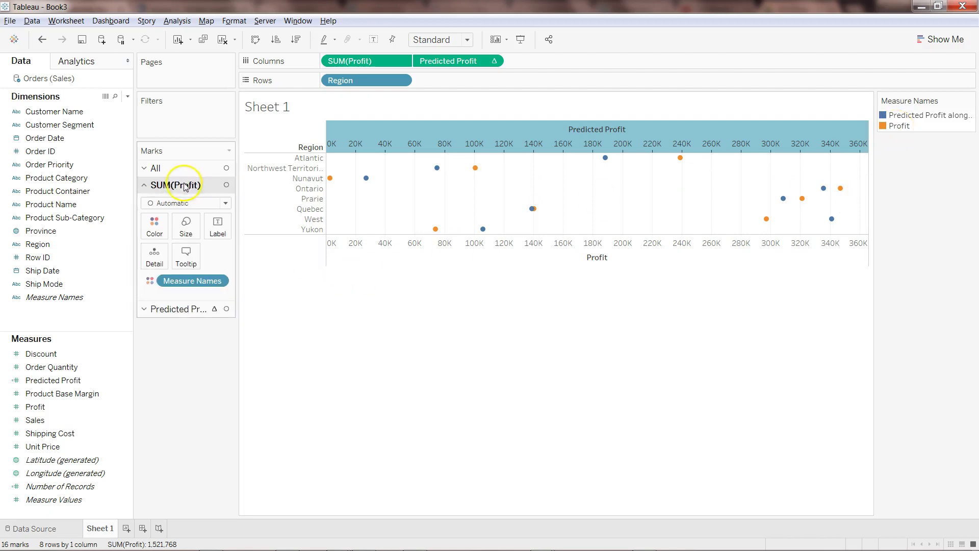
pyautogui.click(189, 205)
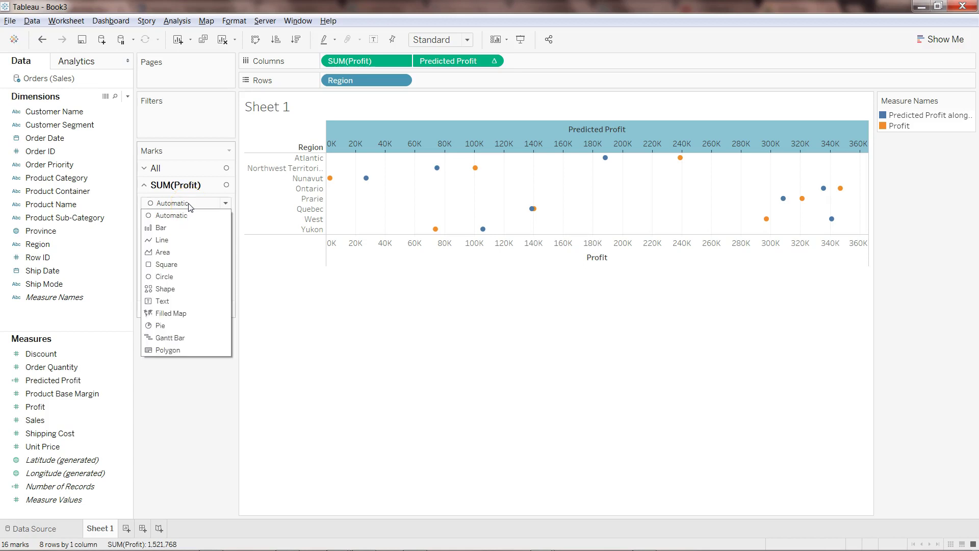
pyautogui.press('Escape')
pyautogui.click(194, 233)
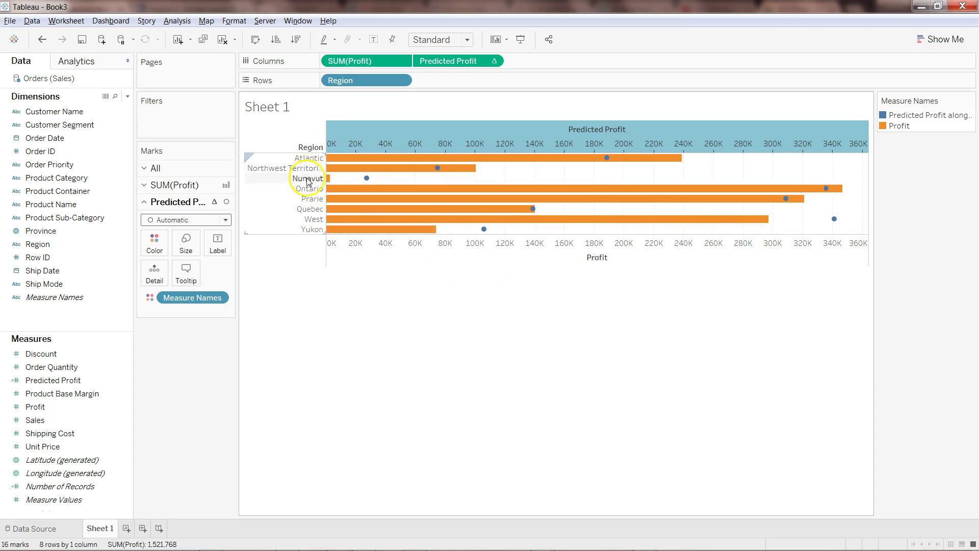
pyautogui.moveTo(370, 183)
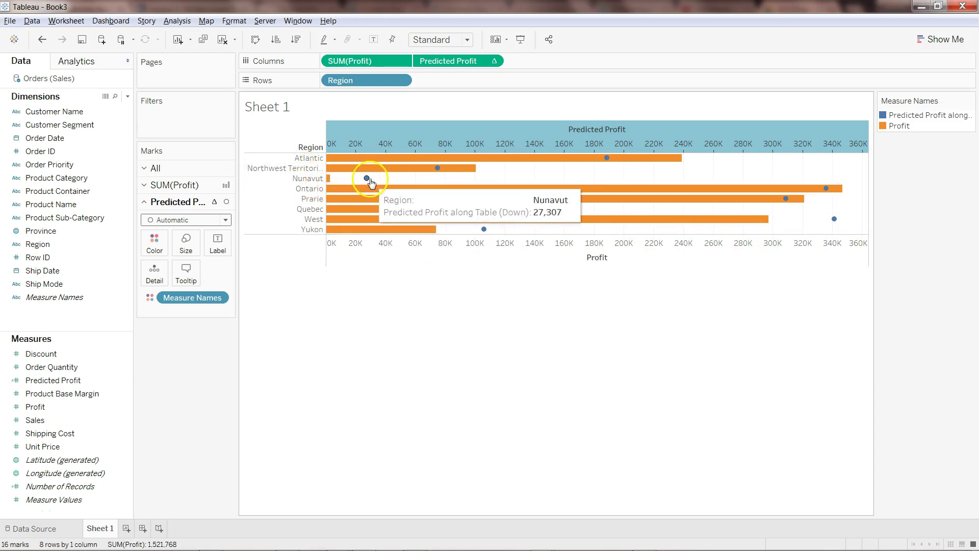
pyautogui.moveTo(442, 192)
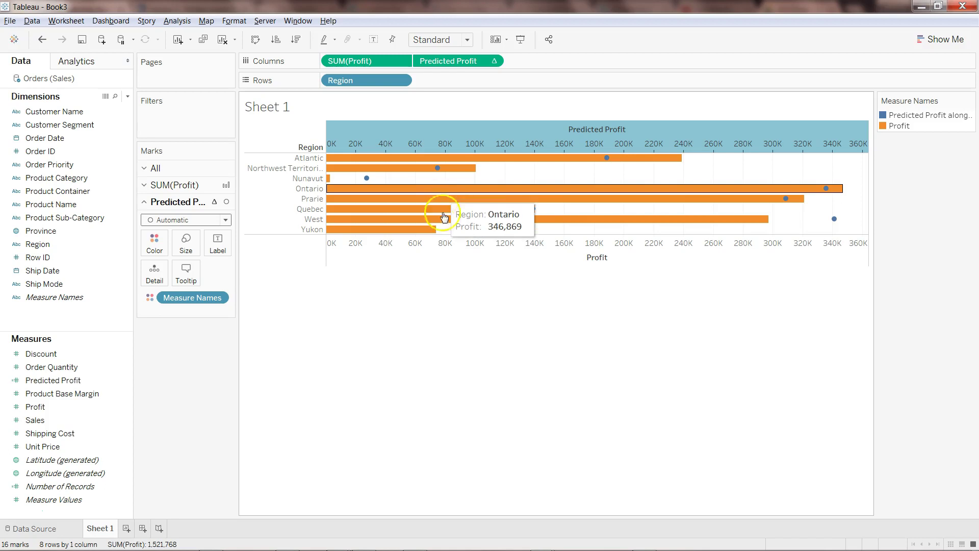
pyautogui.moveTo(478, 203)
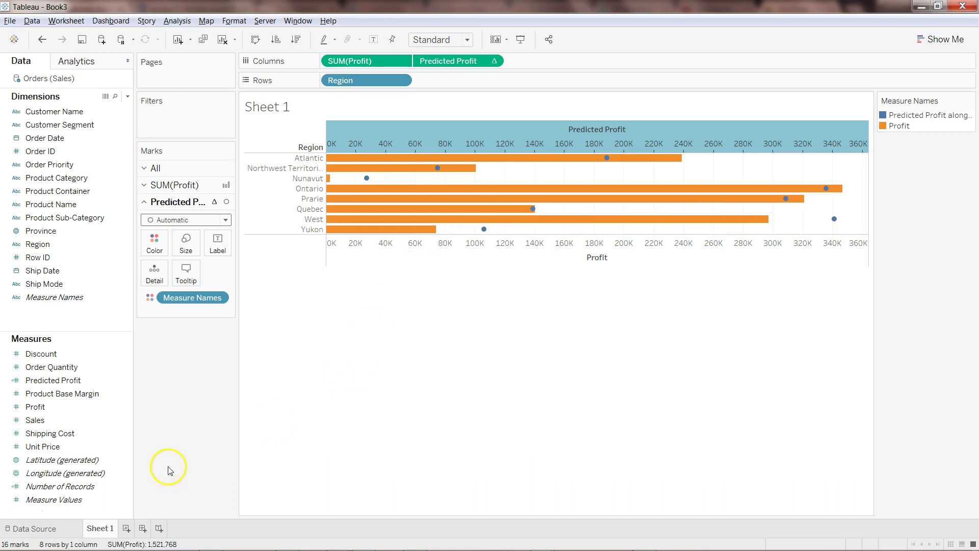
# On a new sheet, plot SUM(Profit) on Rows against Predicted Profit on Columns, shaped by Region.
pyautogui.click(128, 532)
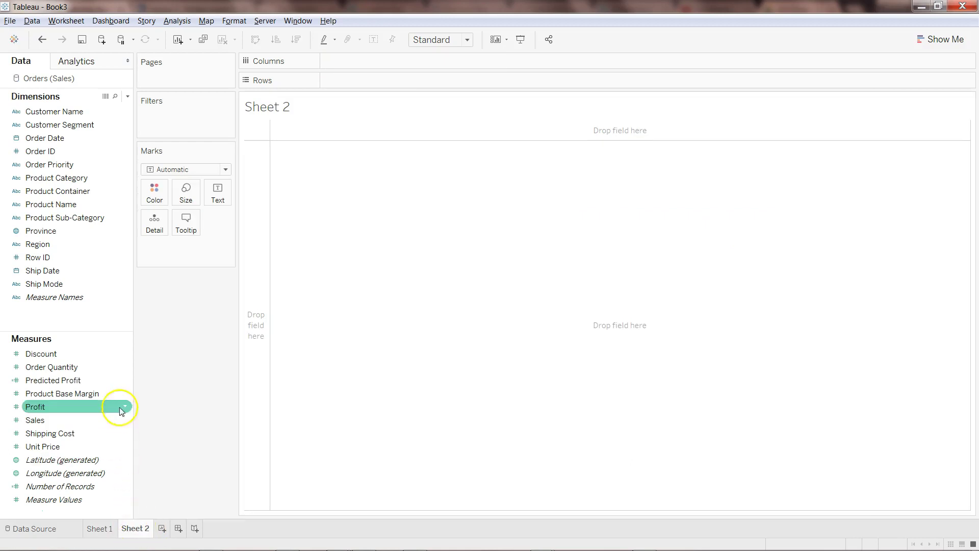
pyautogui.moveTo(99, 407); pyautogui.dragTo(417, 81)
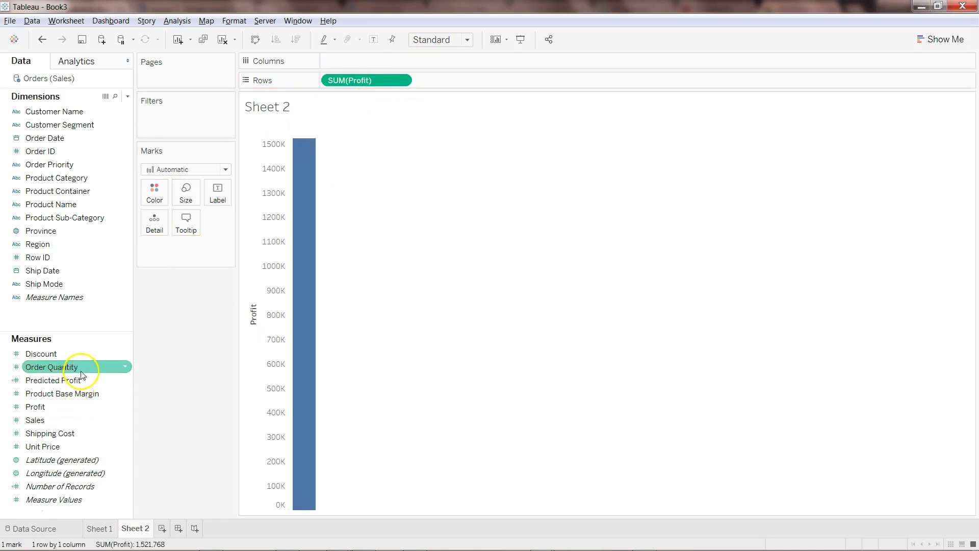
pyautogui.moveTo(82, 394); pyautogui.dragTo(443, 59)
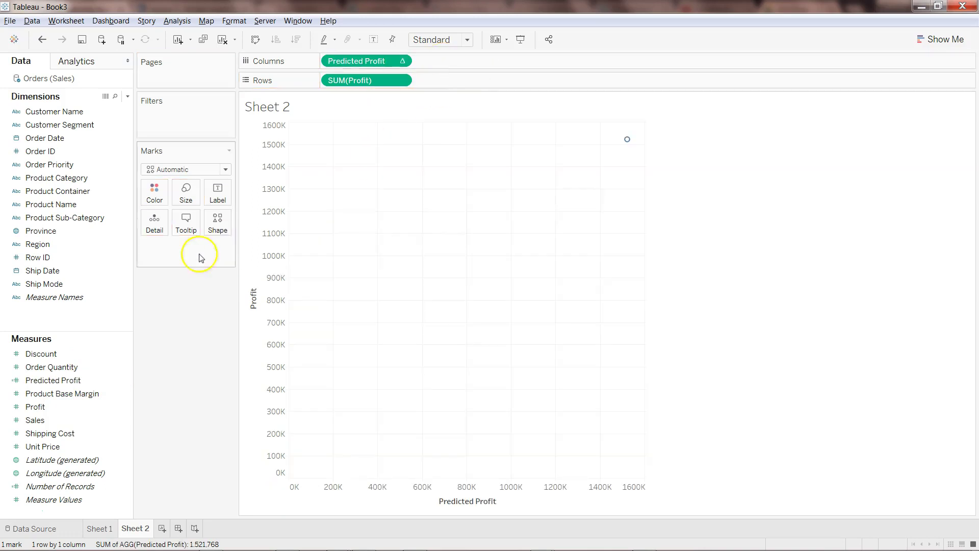
pyautogui.moveTo(83, 244); pyautogui.dragTo(449, 281)
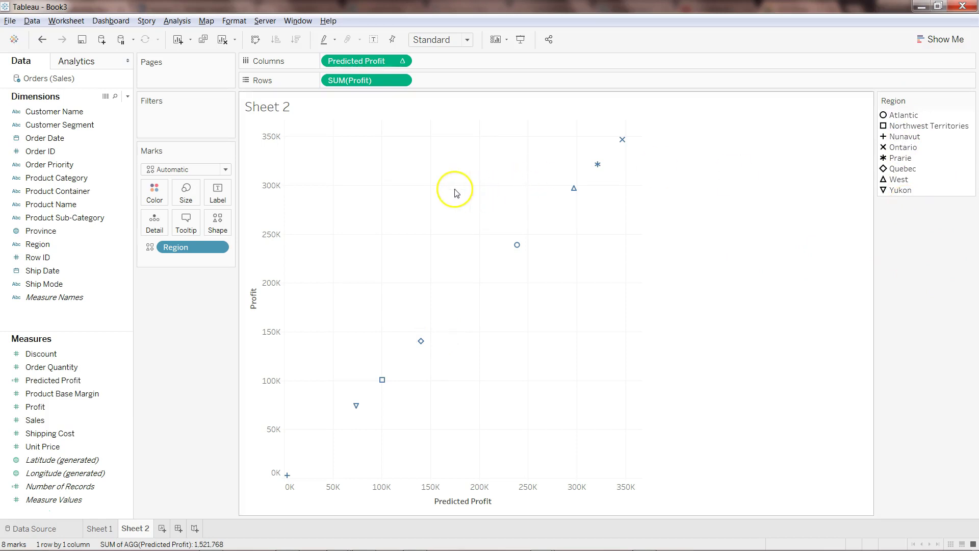
# Set Predicted Profit to compute using Region.
pyautogui.click(401, 61)
pyautogui.click(405, 215)
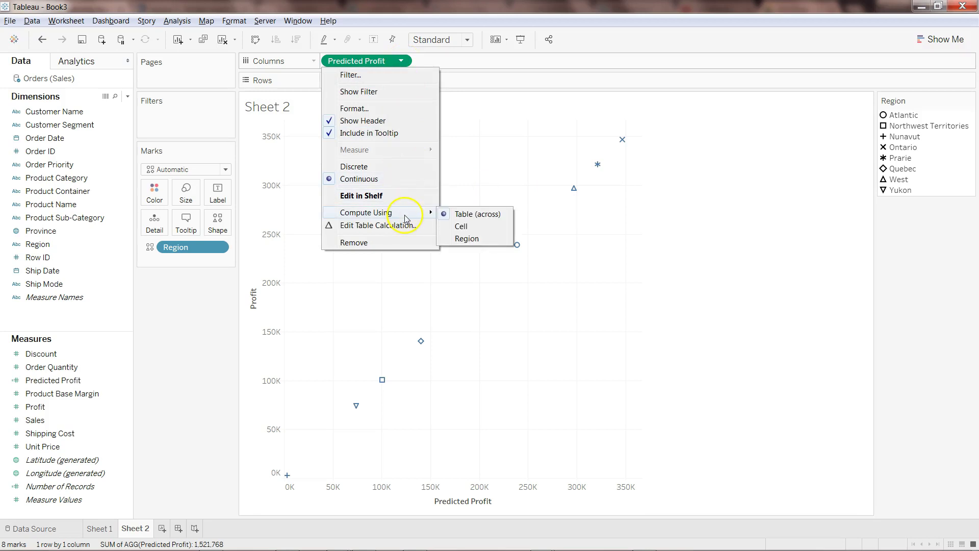
pyautogui.click(477, 240)
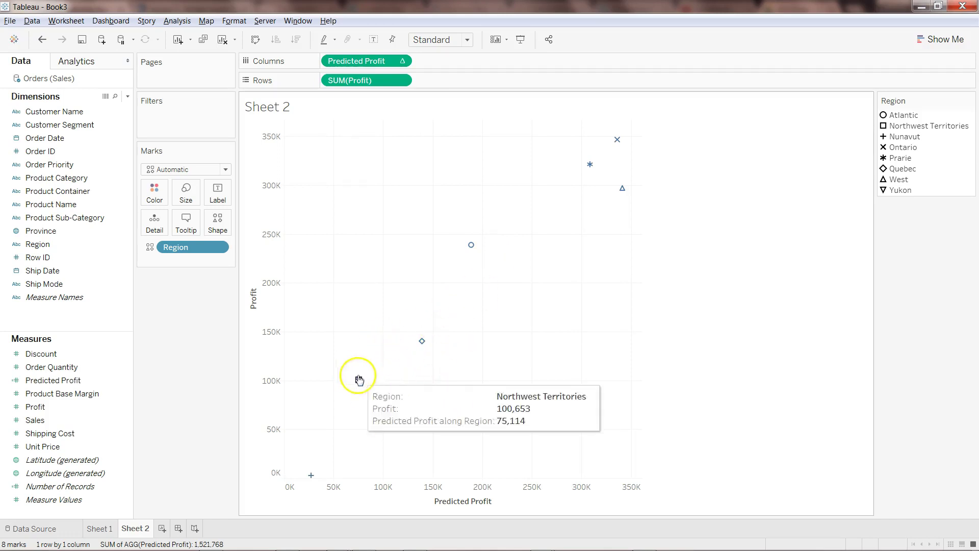
# Show a linear trend line on the scatter (R-Squared 0.938184).
pyautogui.moveTo(360, 382)
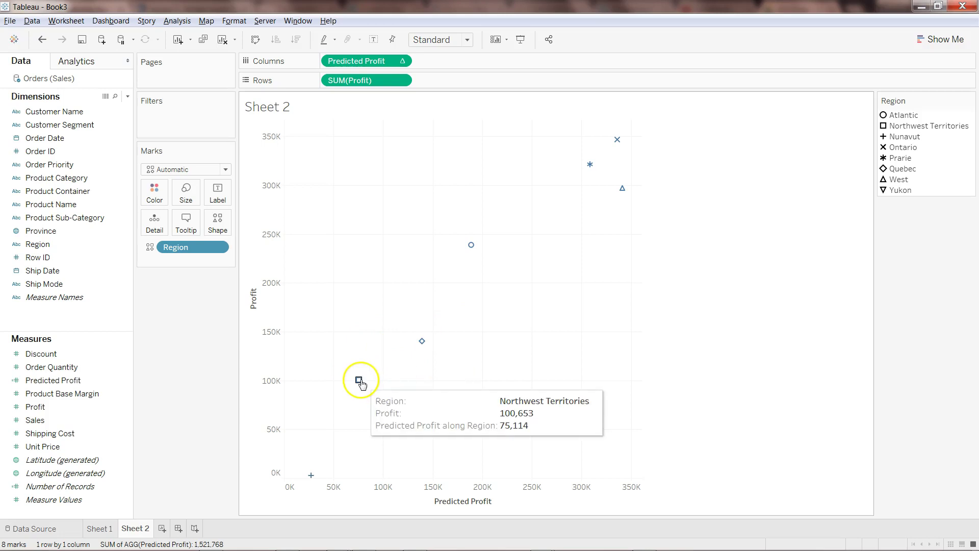
pyautogui.rightClick(387, 381)
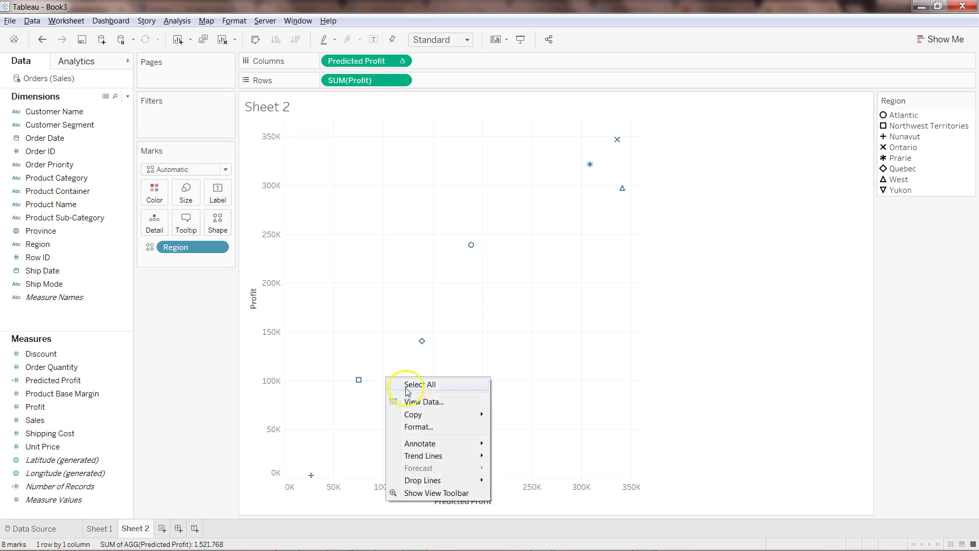
pyautogui.click(457, 460)
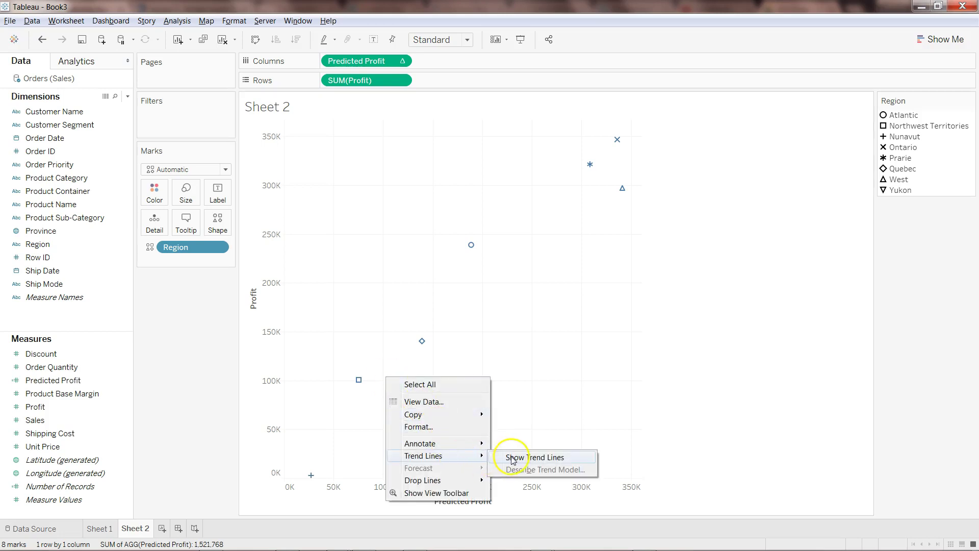
pyautogui.click(513, 458)
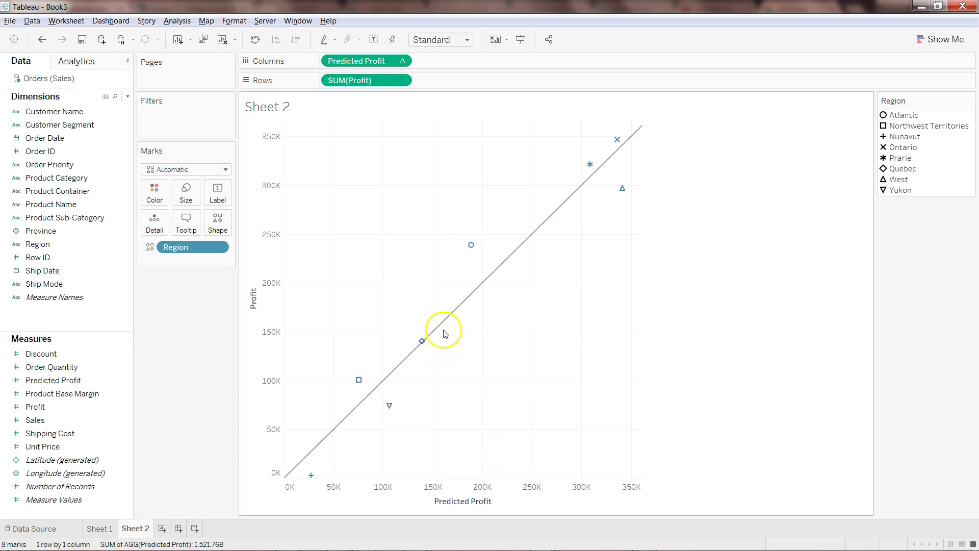
pyautogui.moveTo(447, 329)
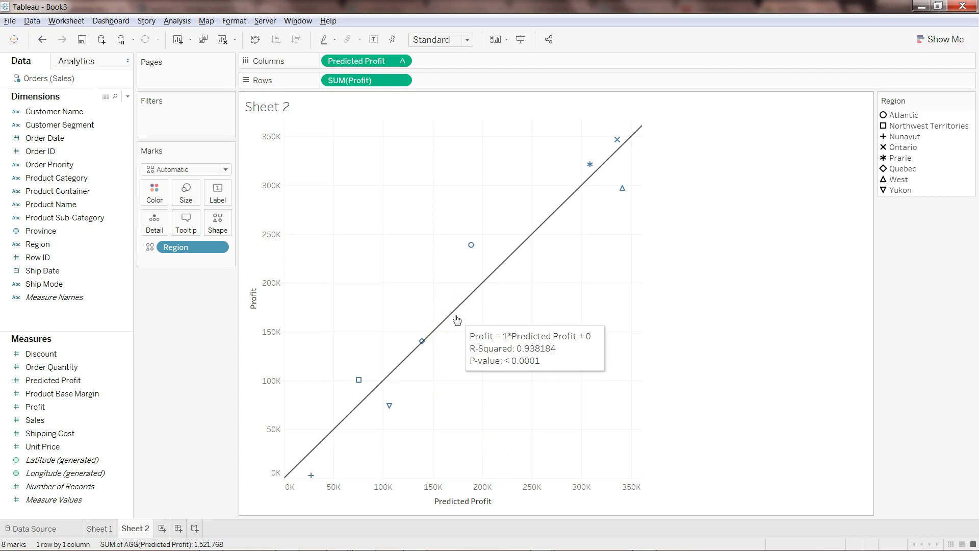
pyautogui.click(456, 312)
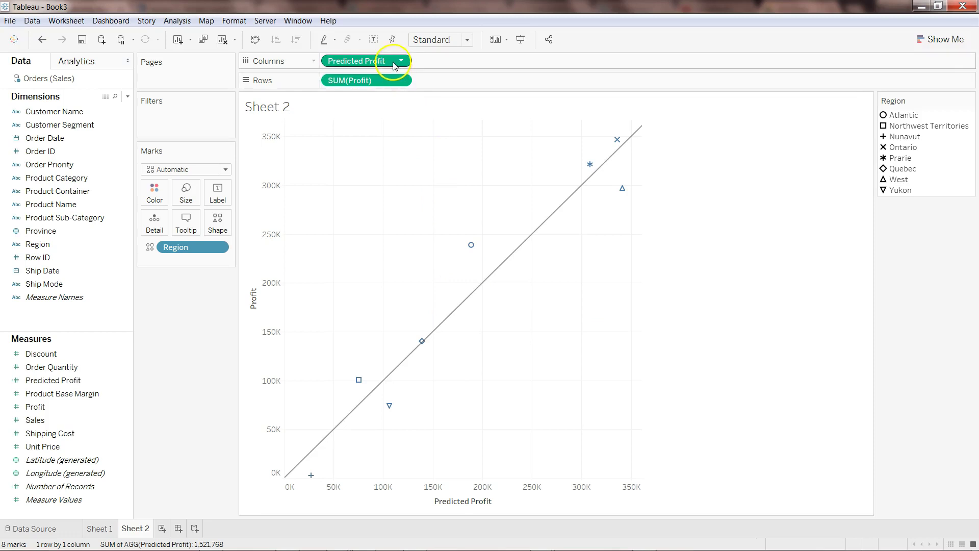
# Move Predicted Profit to Rows so Profit runs along the horizontal axis.
pyautogui.moveTo(393, 64)
pyautogui.mouseDown()
pyautogui.moveTo(448, 81)
pyautogui.moveTo(386, 87)
pyautogui.moveTo(374, 62)
pyautogui.mouseUp()
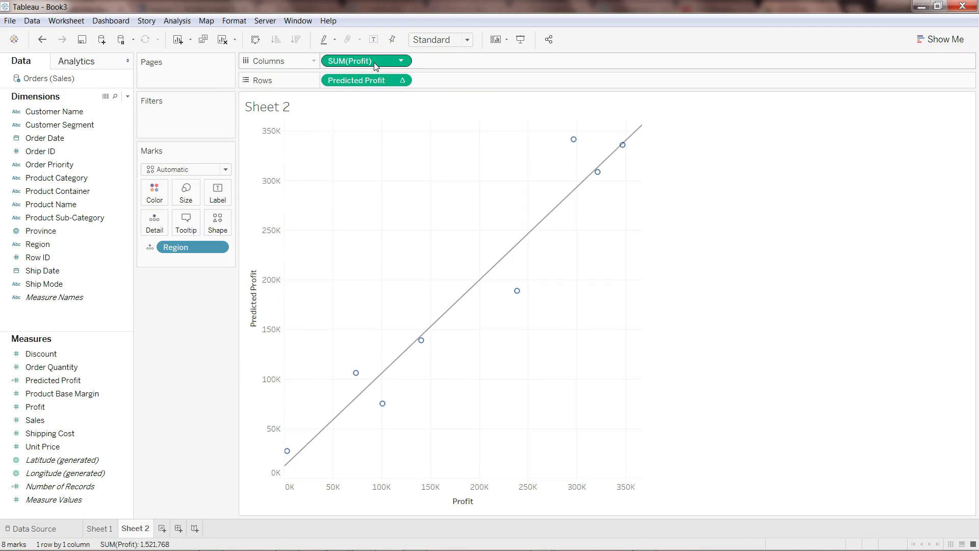
pyautogui.moveTo(465, 299)
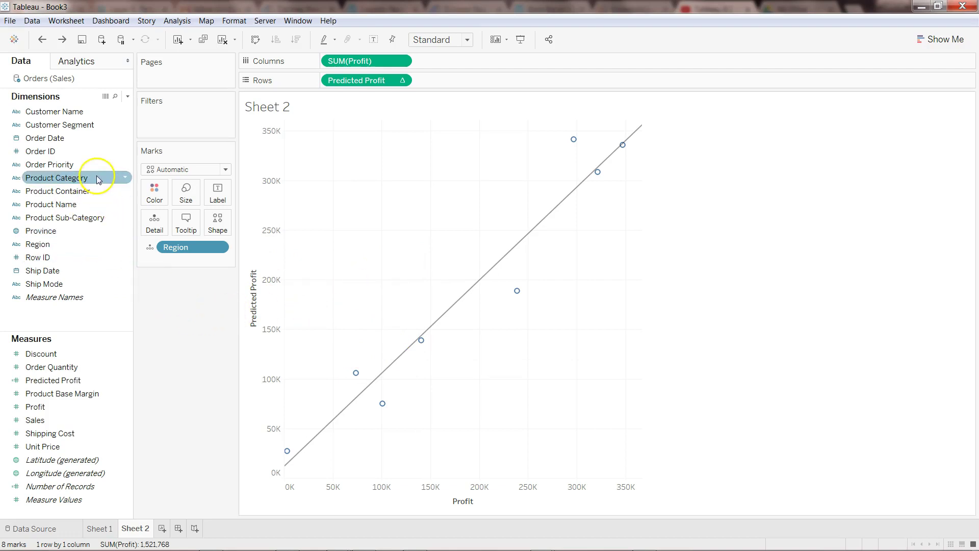
# Colour the marks by Product Category for Furniture, Office Supplies and Technology trend lines.
pyautogui.moveTo(96, 180); pyautogui.dragTo(154, 192)
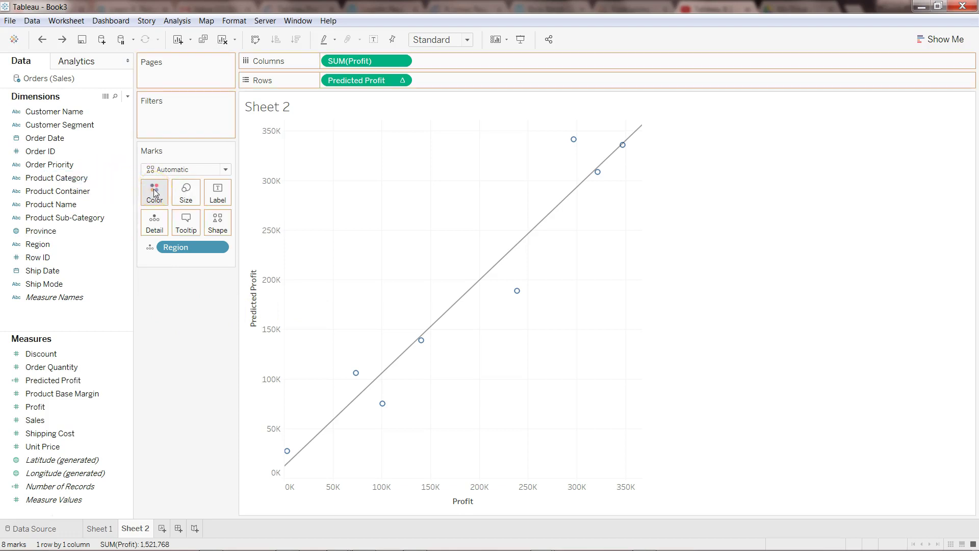
pyautogui.moveTo(372, 373)
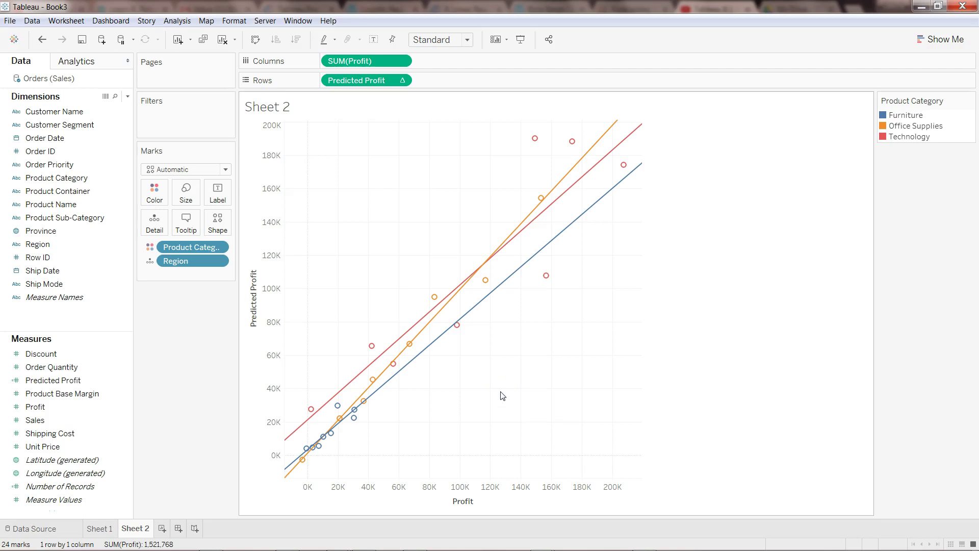
pyautogui.click(471, 398)
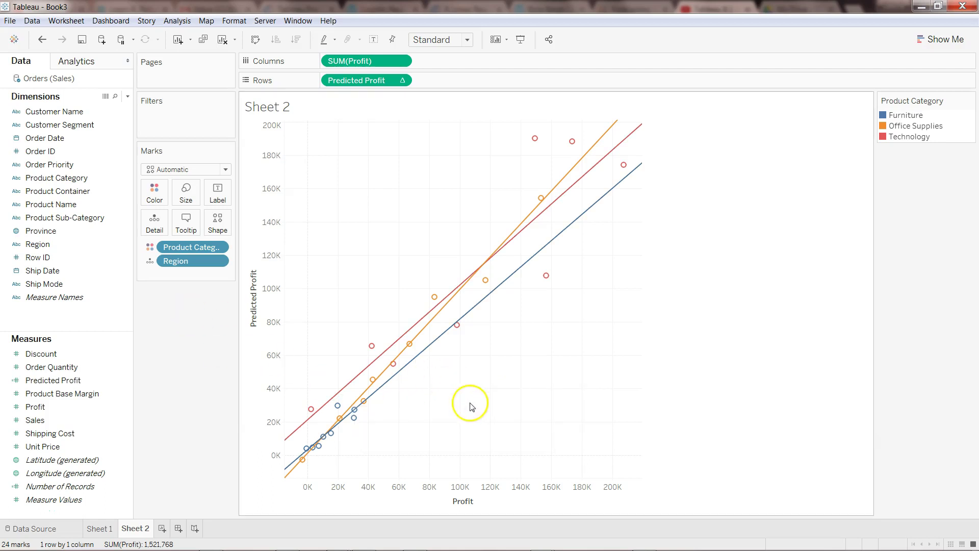